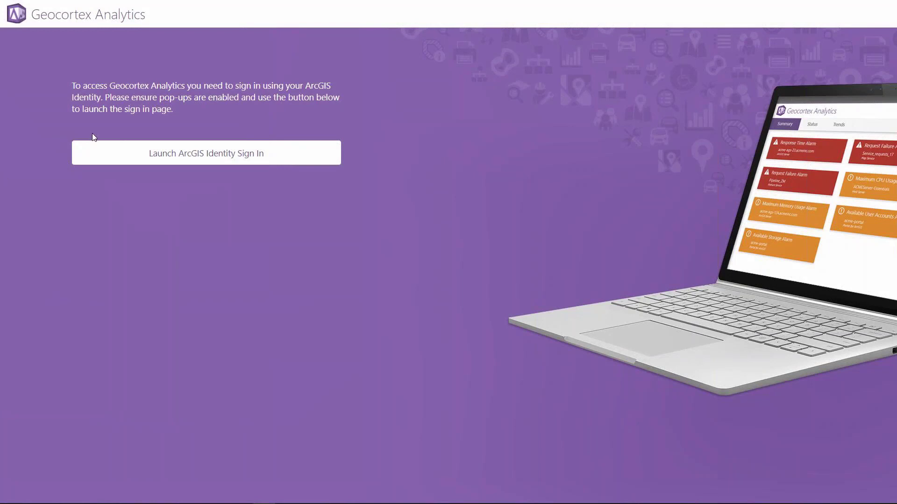
# Sign in through ArcGIS Identity with the organization's ArcGIS account to reach the Summary dashboard.
pyautogui.click(239, 161)
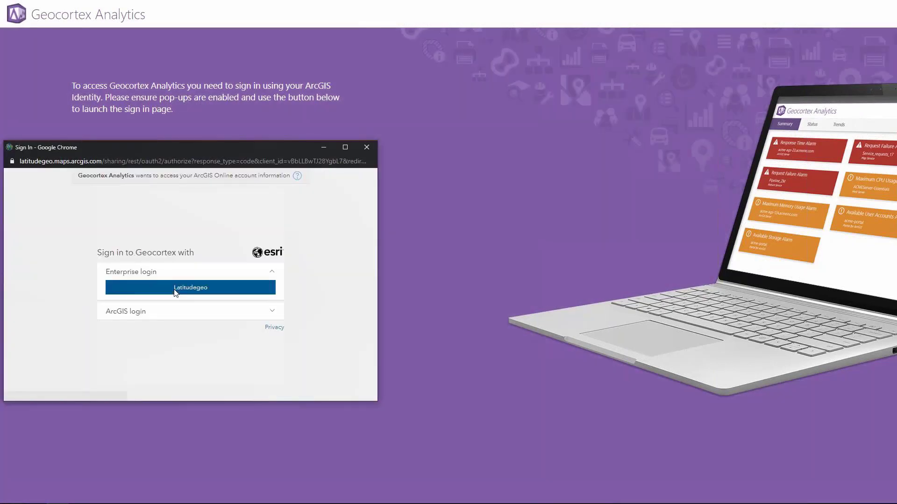
pyautogui.click(175, 292)
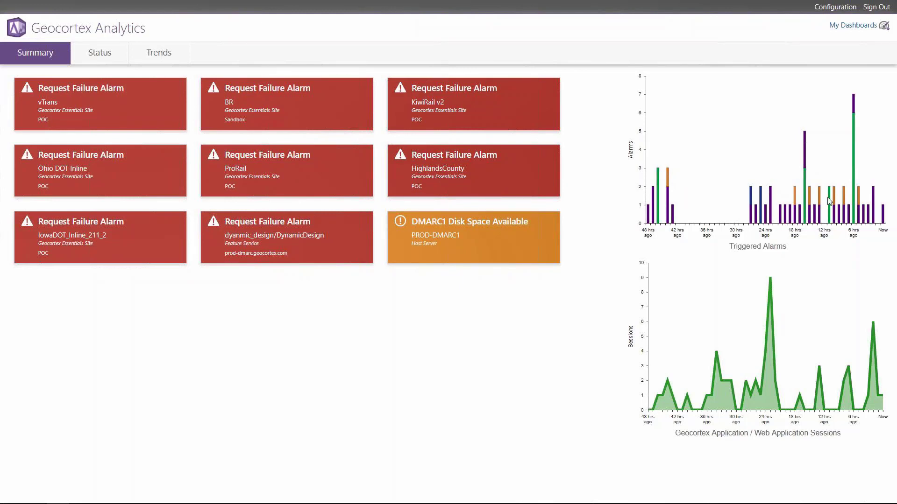
pyautogui.moveTo(889, 201)
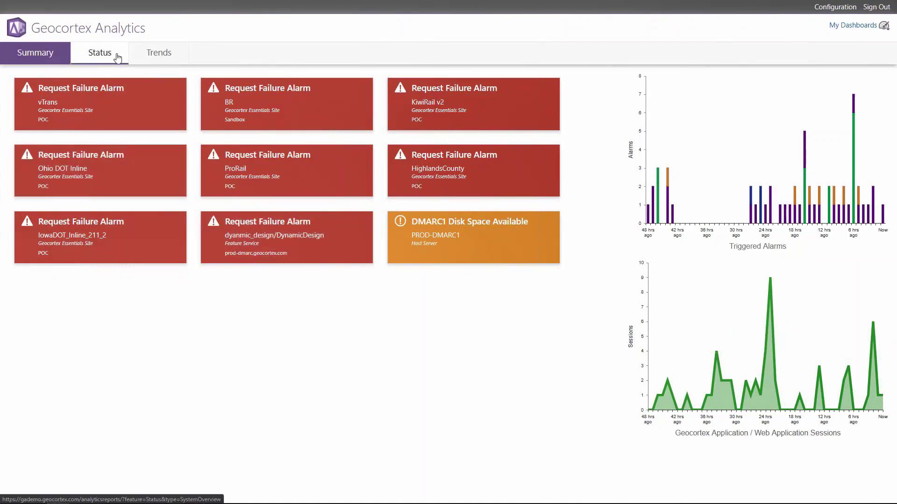
pyautogui.click(144, 58)
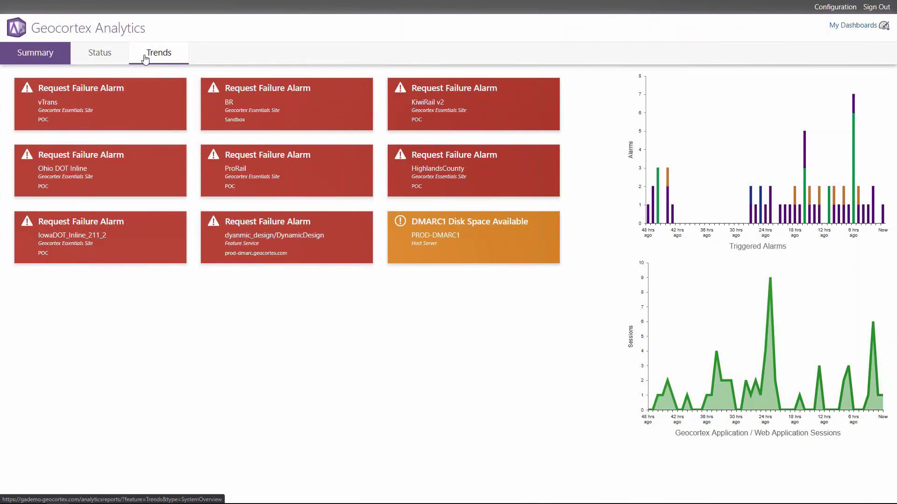
pyautogui.click(856, 27)
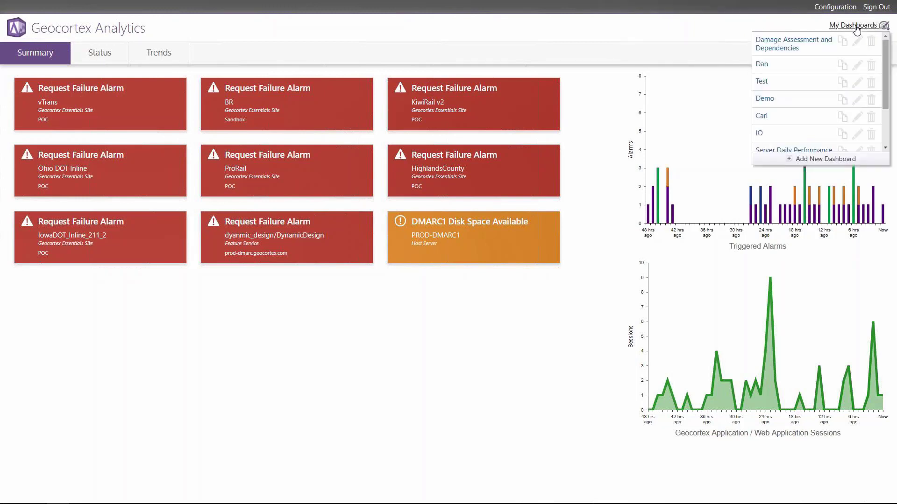
pyautogui.click(856, 27)
pyautogui.click(856, 27)
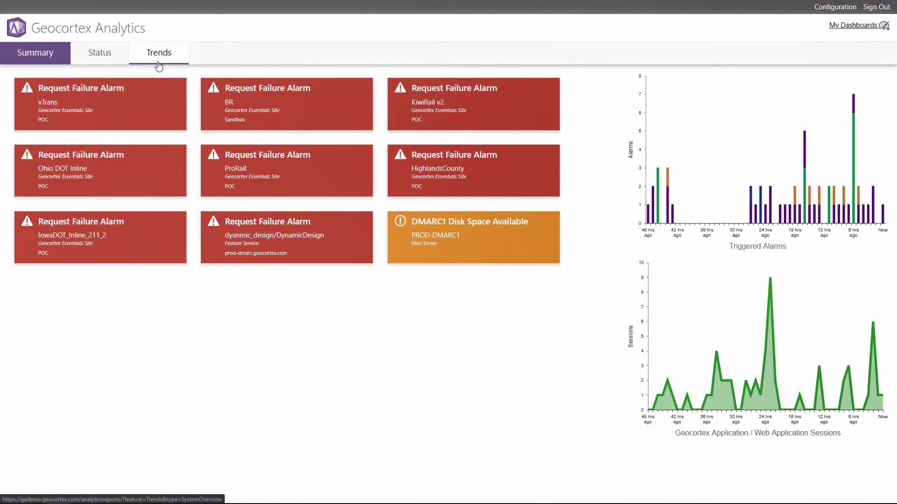
# Open the Status view and expand the Servers and Geocortex Applications groups.
pyautogui.click(113, 62)
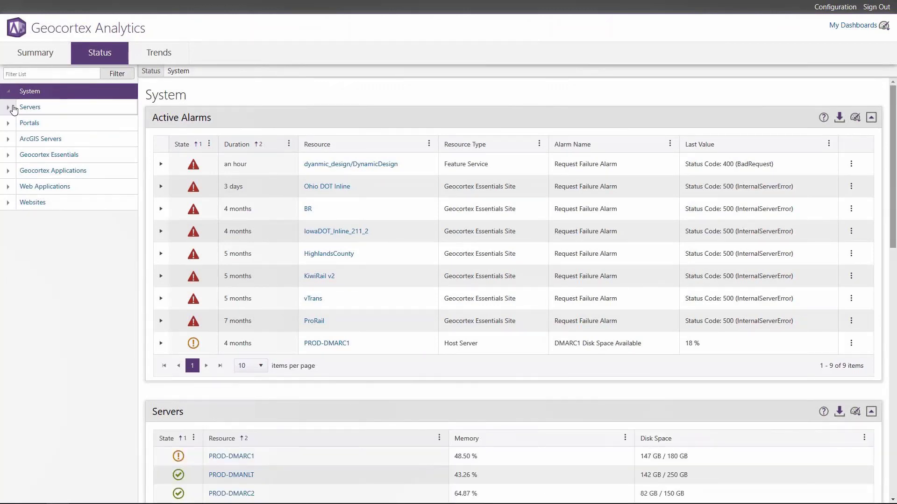
pyautogui.click(14, 110)
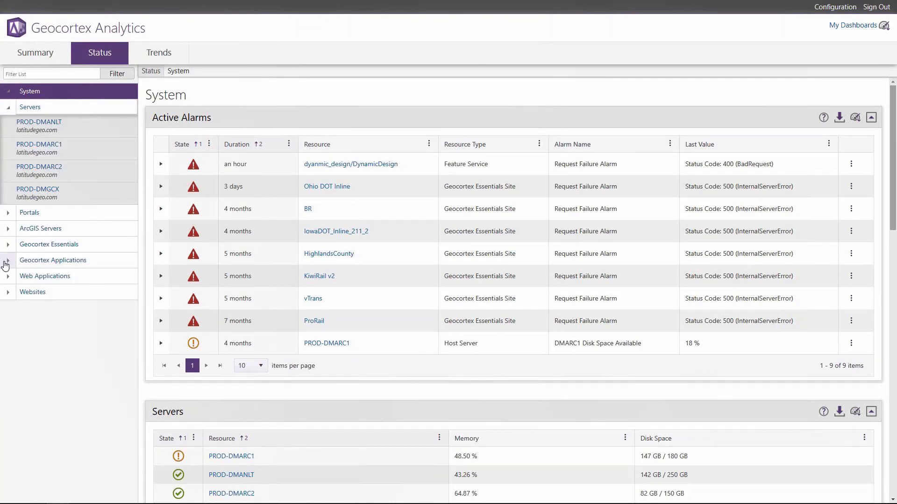
pyautogui.click(6, 261)
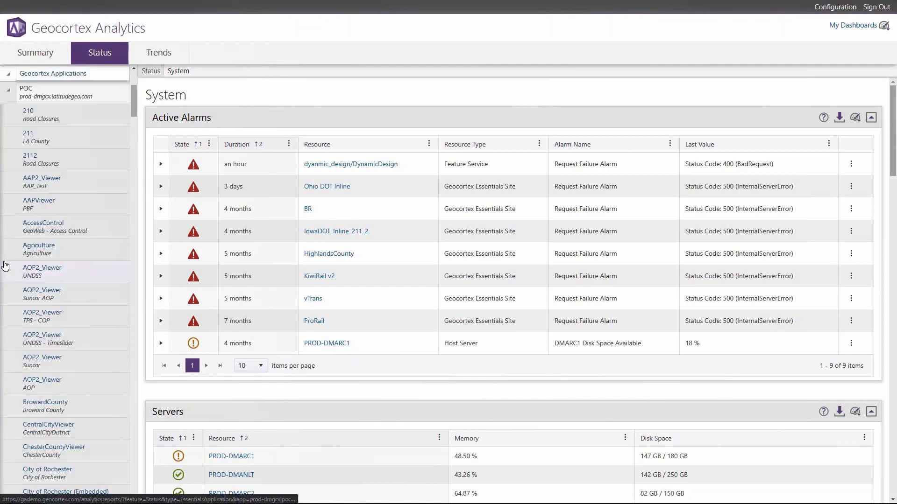
# Filter the resource list by entering 'Latitude Geo'.
pyautogui.moveTo(133, 115); pyautogui.dragTo(57, 77)
pyautogui.scroll(-5, 128, 206)
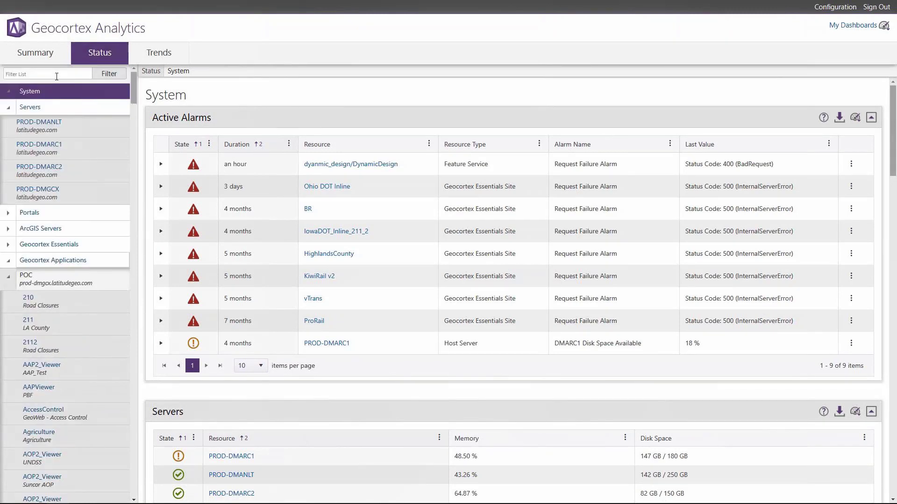
pyautogui.click(56, 76)
pyautogui.write('Latitude ')
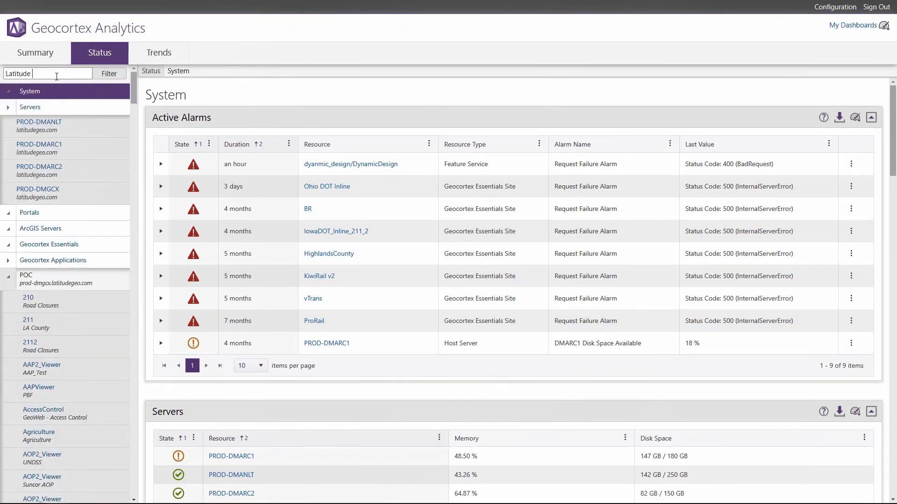
pyautogui.write('Geo')
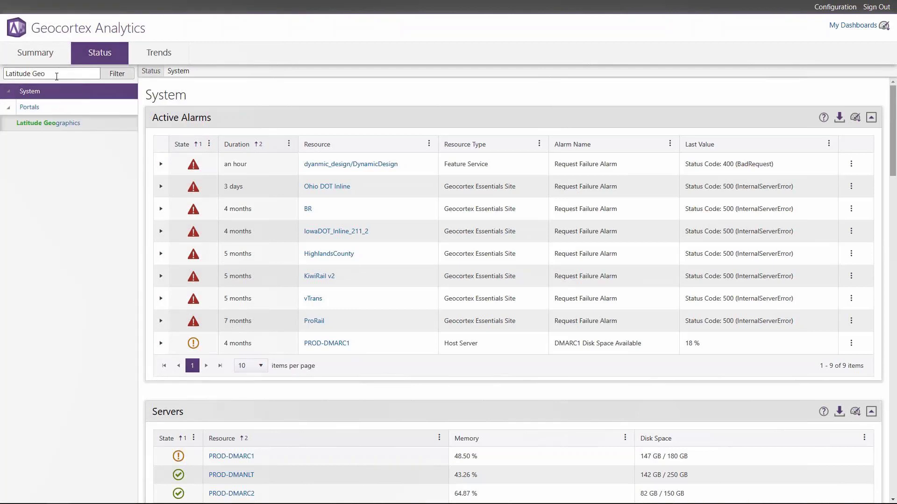
# Open the Latitude Geographics portal's status and scroll past Item Summary to the 107-group Groups table.
pyautogui.click(42, 125)
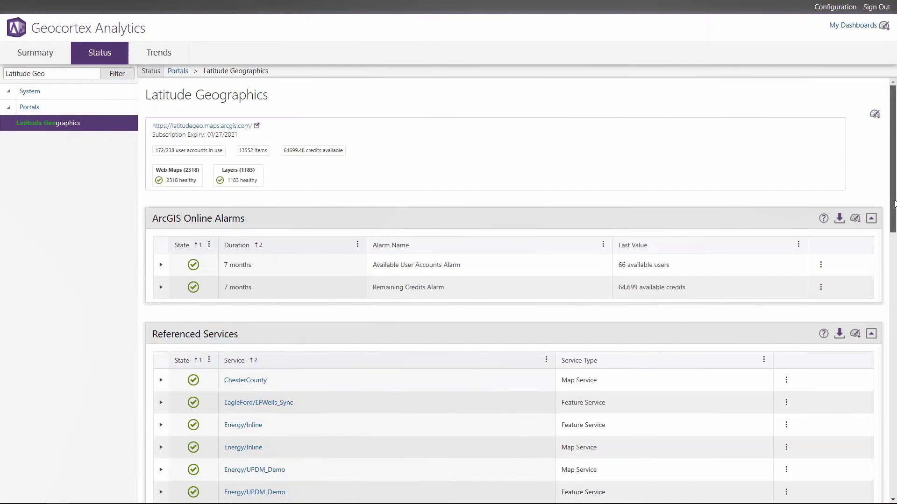
pyautogui.scroll(-1, 895, 204)
pyautogui.moveTo(894, 204); pyautogui.dragTo(896, 503)
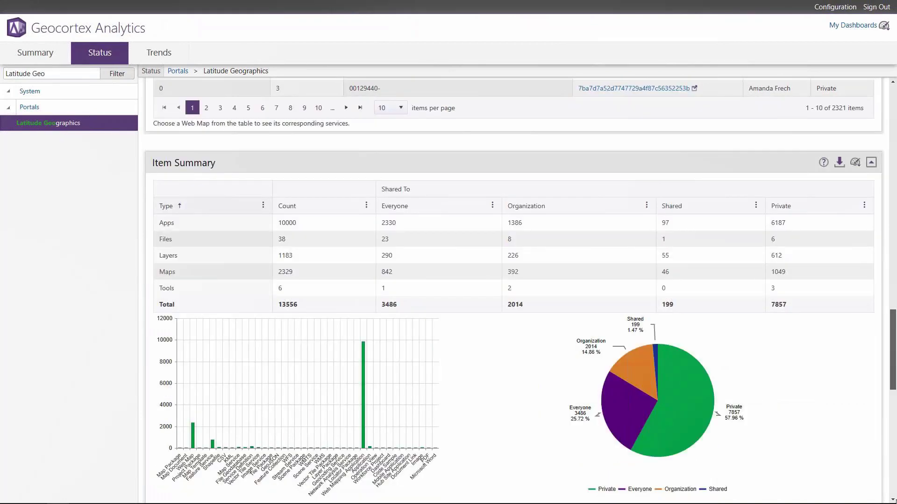
pyautogui.scroll(-1, 513, 280)
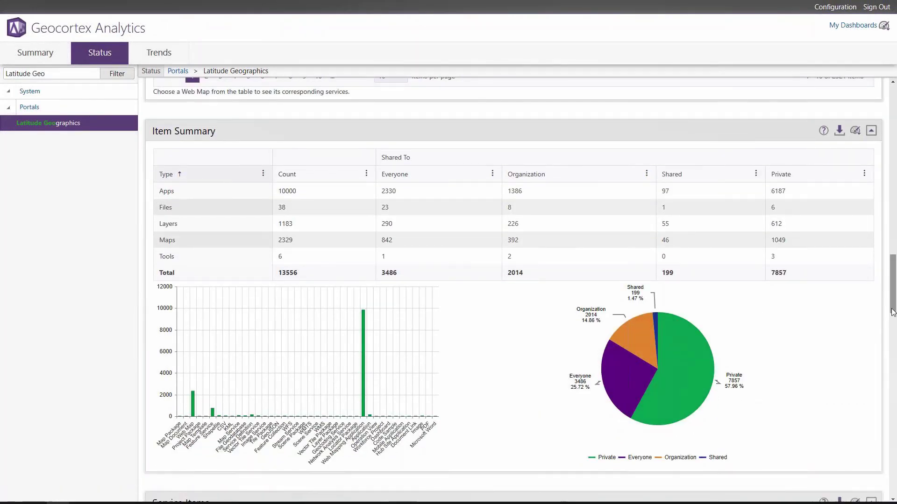
pyautogui.moveTo(893, 312); pyautogui.dragTo(883, 468)
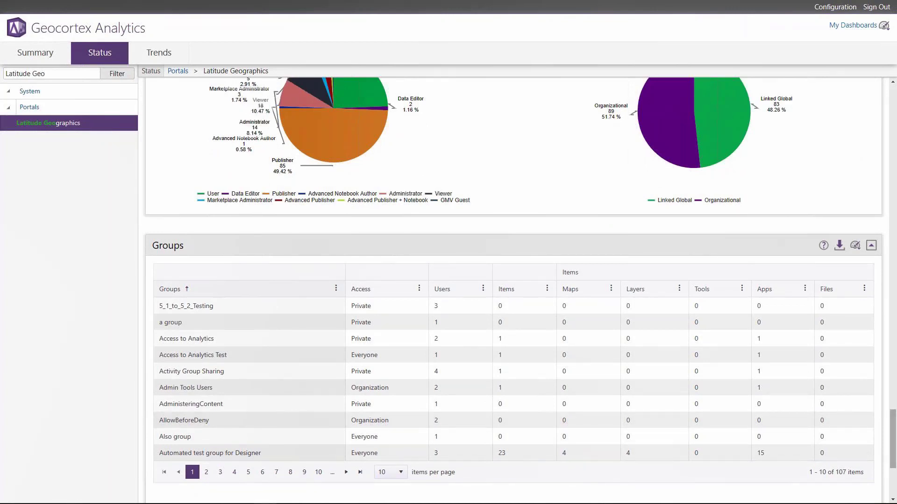
# Clear the list filter and open prod-dmarc.geocortex.com under ArcGIS Servers > default.
pyautogui.hotkey('ctrl', 'a')
pyautogui.press('BackSpace')
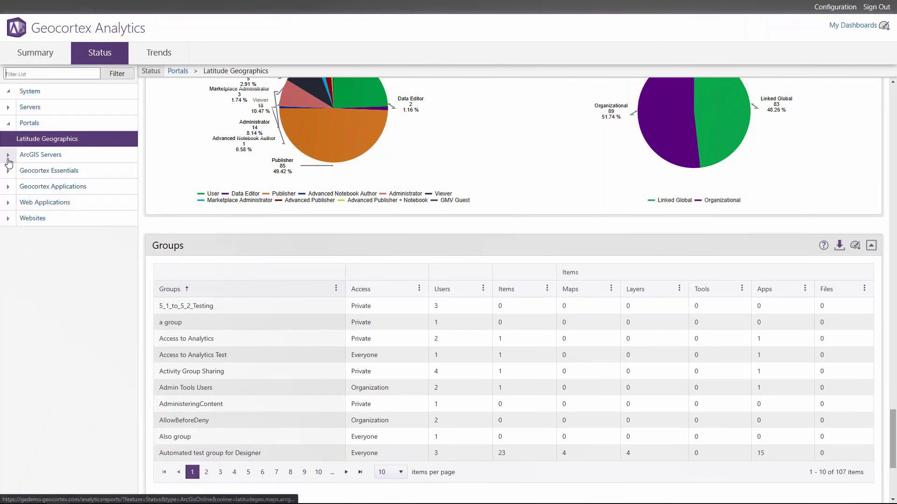
pyautogui.click(9, 157)
pyautogui.click(9, 171)
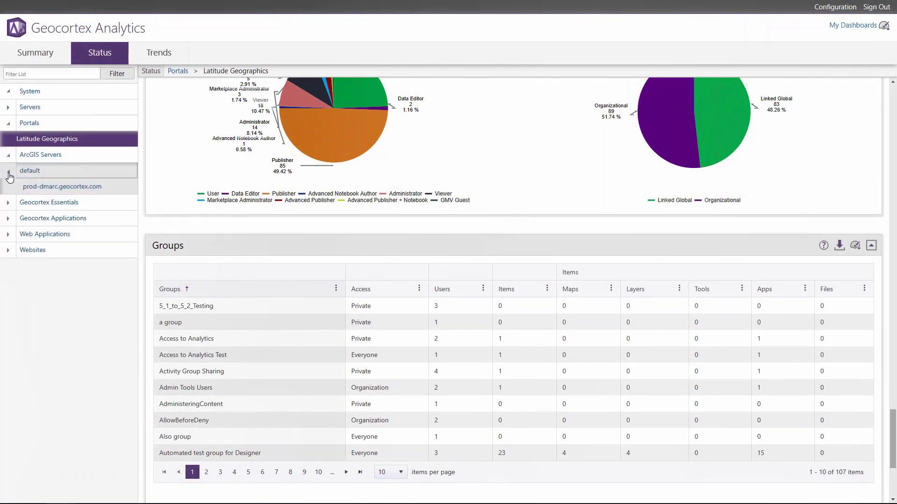
pyautogui.click(36, 192)
# Show the server's Trends for the Last Week date range.
pyautogui.click(154, 59)
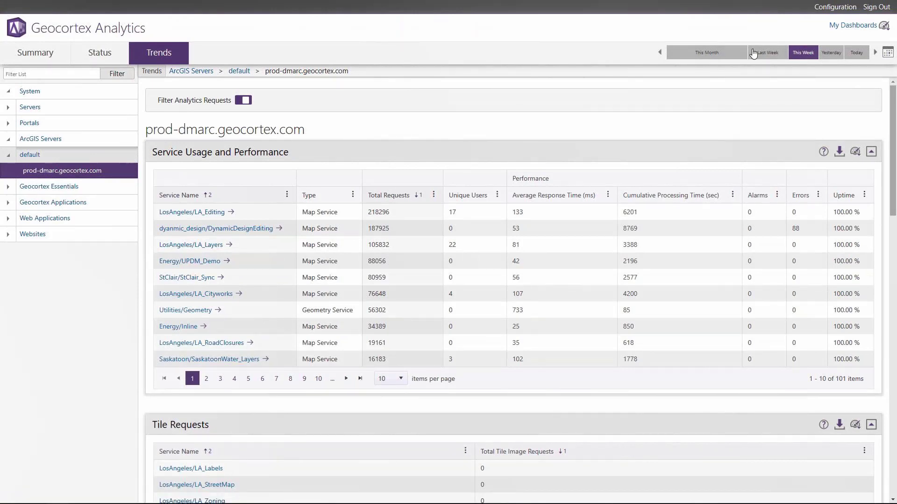
pyautogui.click(887, 53)
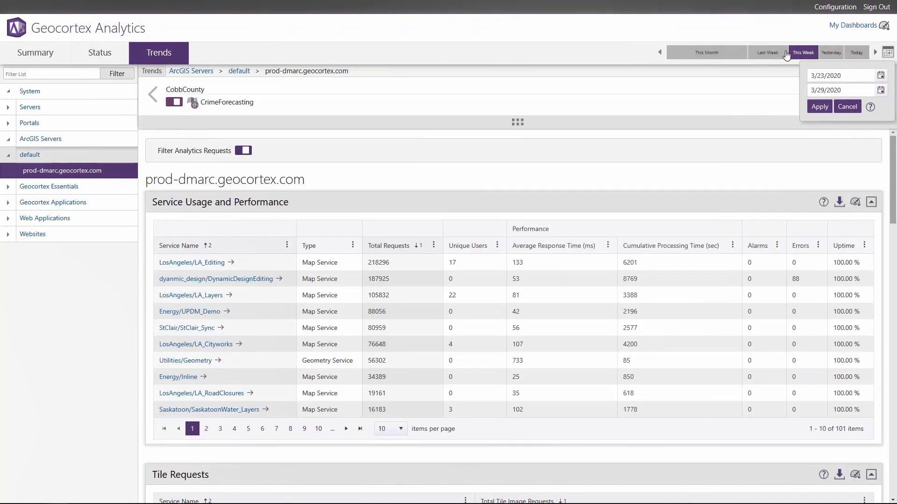
pyautogui.click(785, 53)
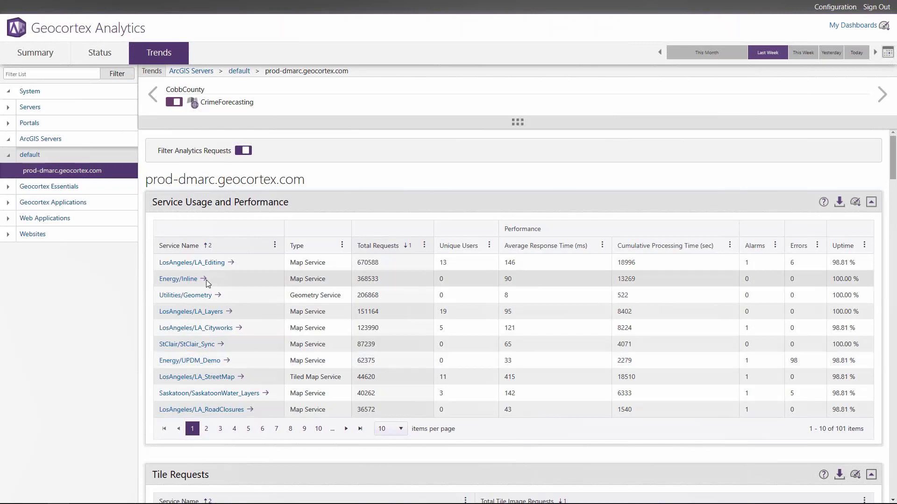
pyautogui.click(198, 263)
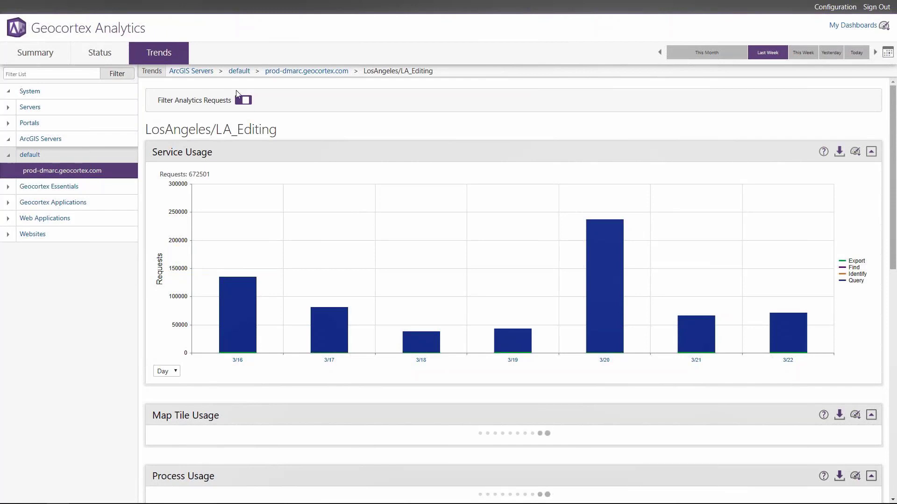
pyautogui.click(297, 72)
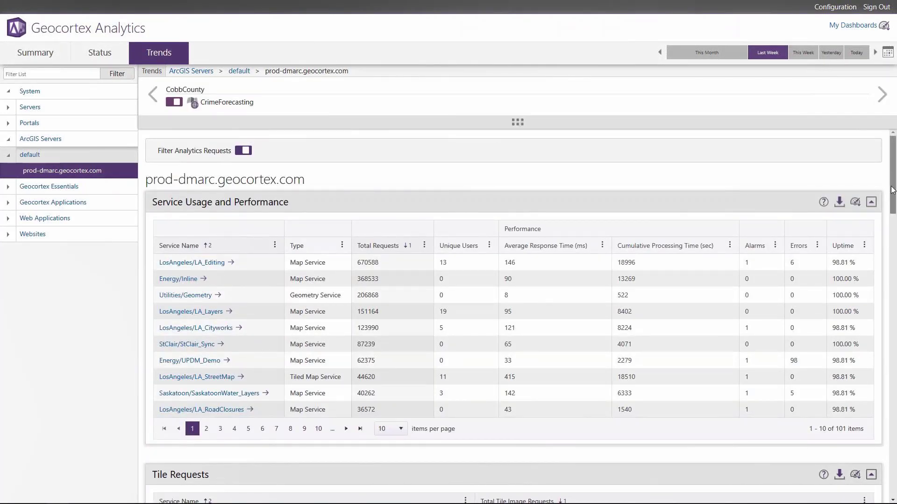
# Switch the Service Usage chart's interval from Day to Hour and review the charts.
pyautogui.moveTo(893, 189); pyautogui.dragTo(894, 260)
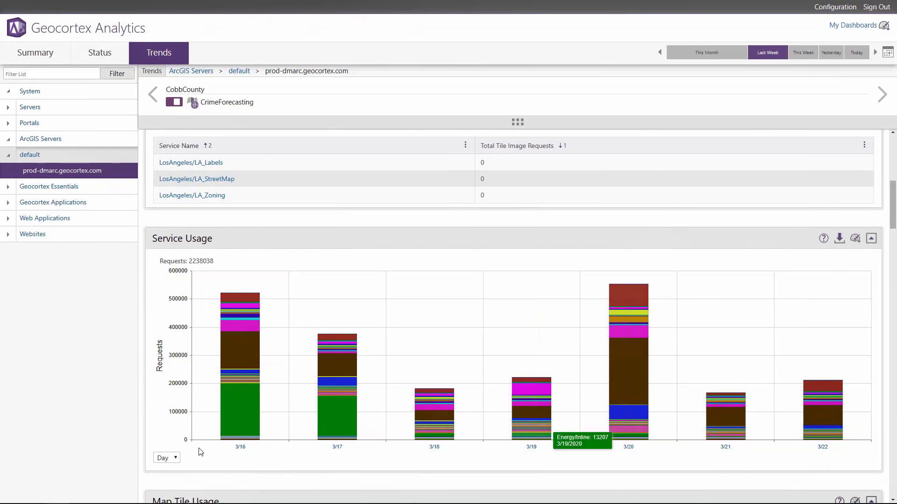
pyautogui.click(164, 459)
pyautogui.click(165, 480)
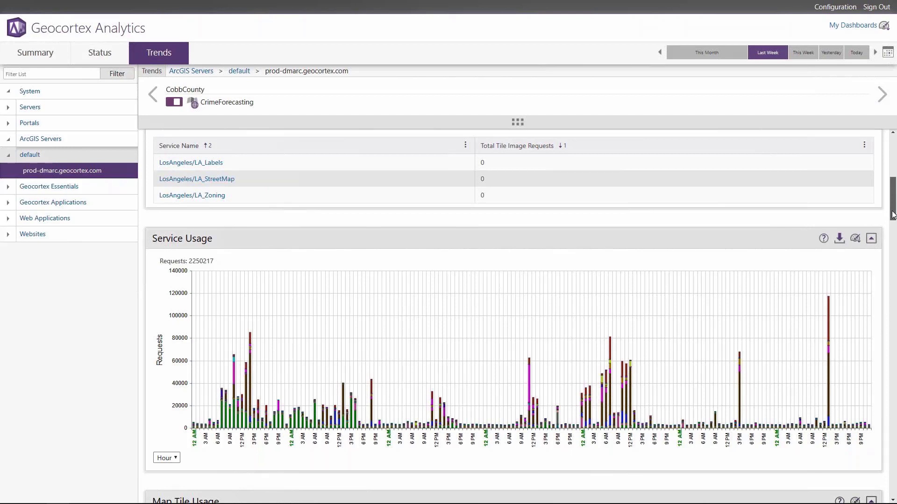
pyautogui.moveTo(893, 215); pyautogui.dragTo(895, 264)
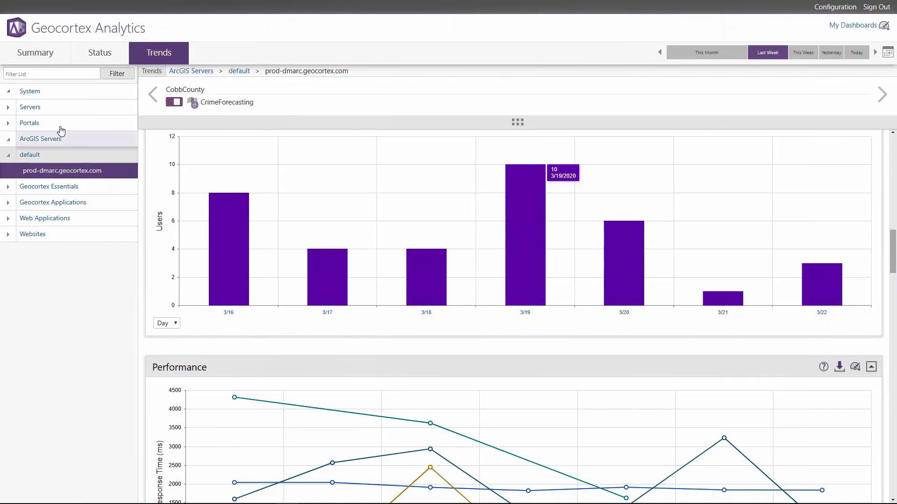
# Expand Servers and open PROD-DMANLT's last-week CPU Time and Network Usage trends.
pyautogui.click(8, 108)
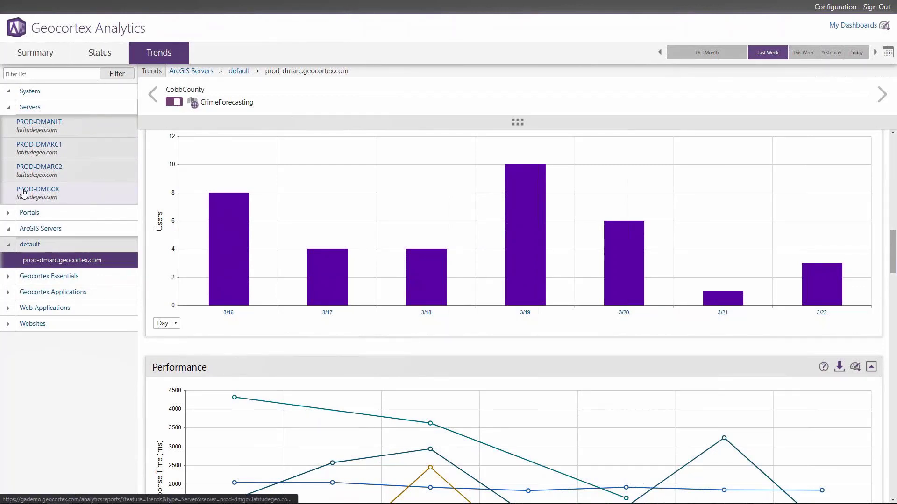
pyautogui.click(37, 128)
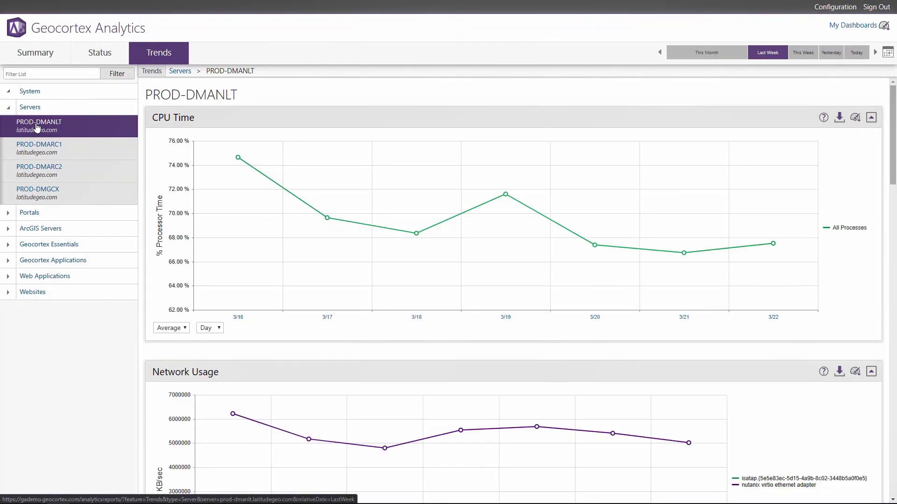
pyautogui.click(164, 330)
pyautogui.click(172, 362)
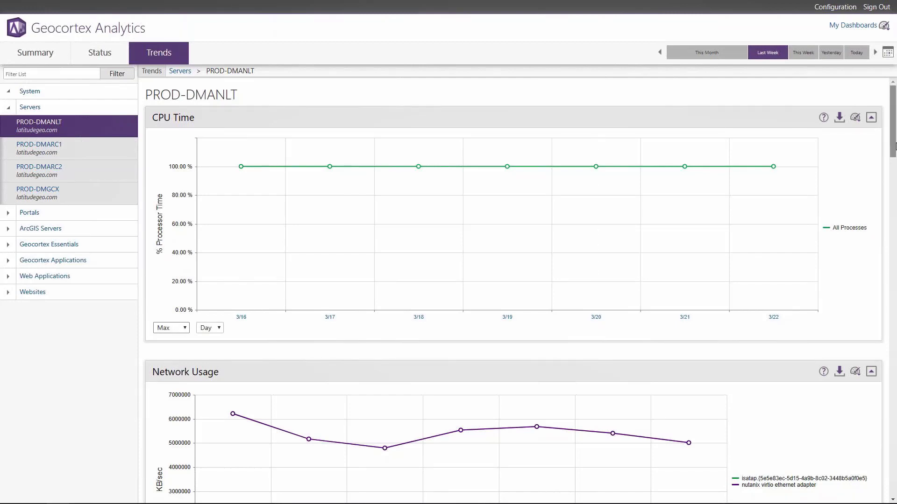
pyautogui.scroll(-8, 797, 239)
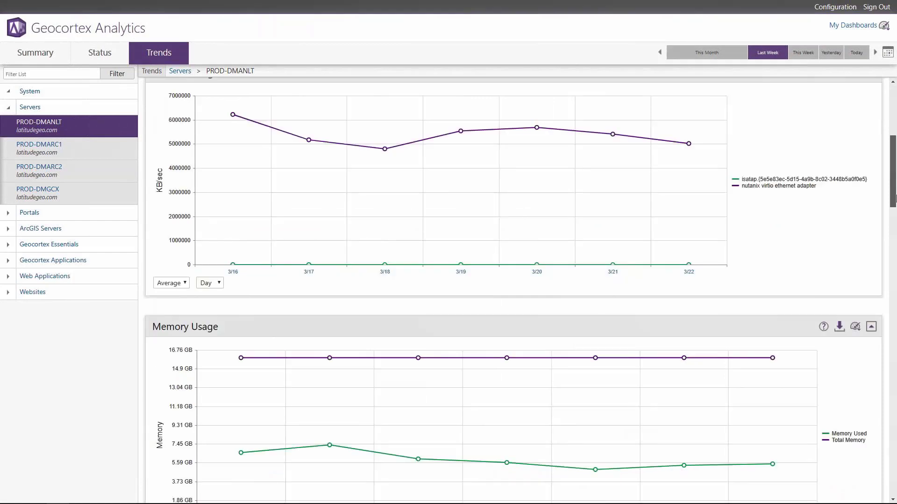
pyautogui.moveTo(773, 284)
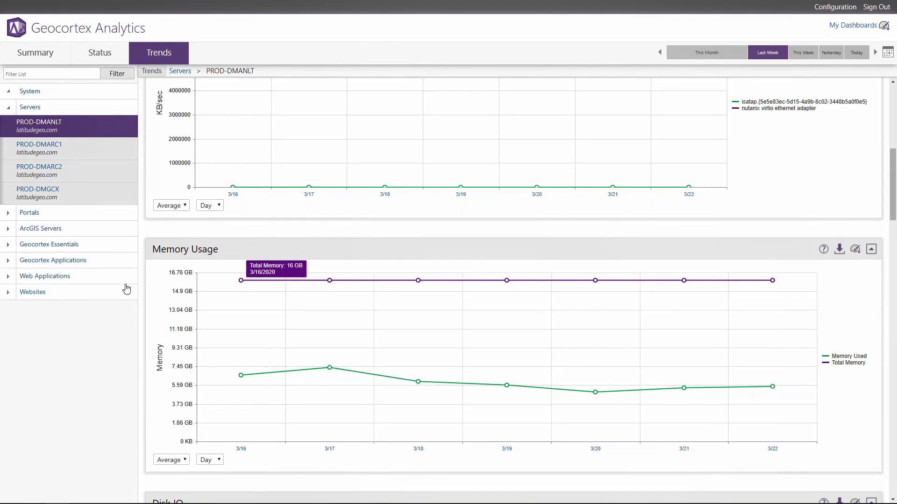
# Open PROD-DMARC1's trends and scroll down to its Memory Usage chart.
pyautogui.click(49, 156)
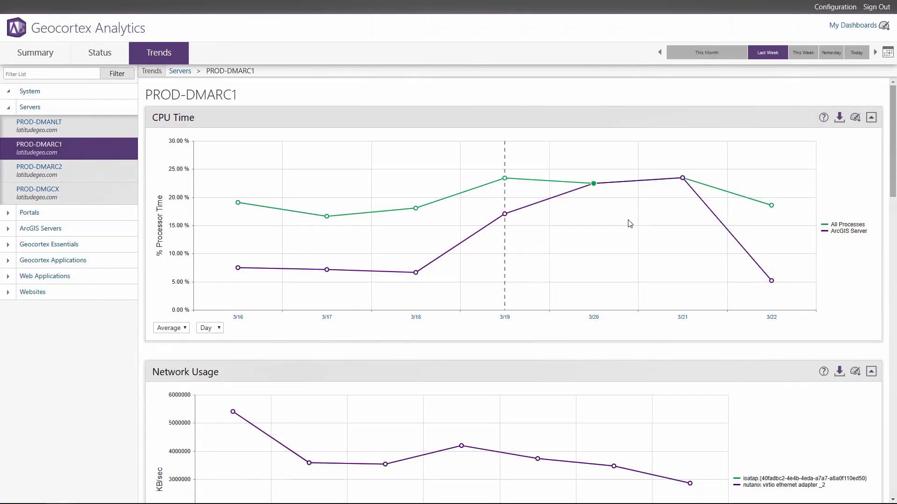
pyautogui.moveTo(893, 198); pyautogui.dragTo(895, 293)
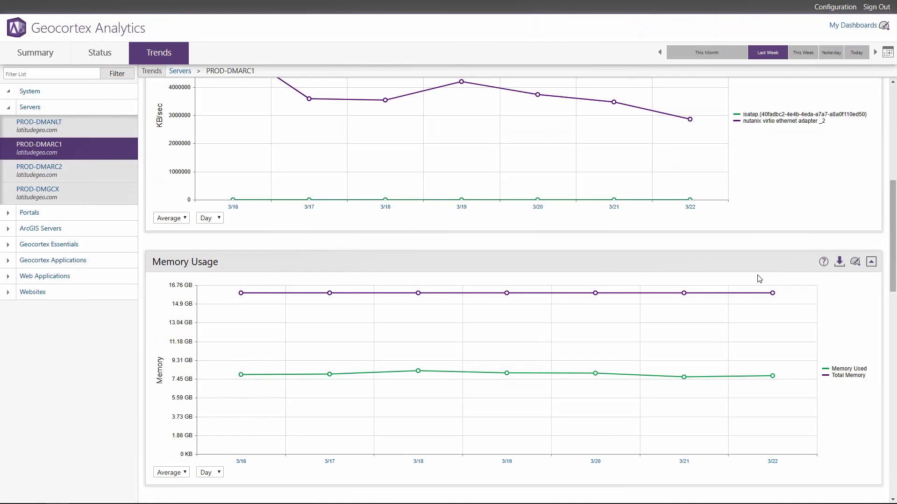
# Open PROD-DMARC2's trends and scroll through its CPU, Network and Memory charts.
pyautogui.click(76, 177)
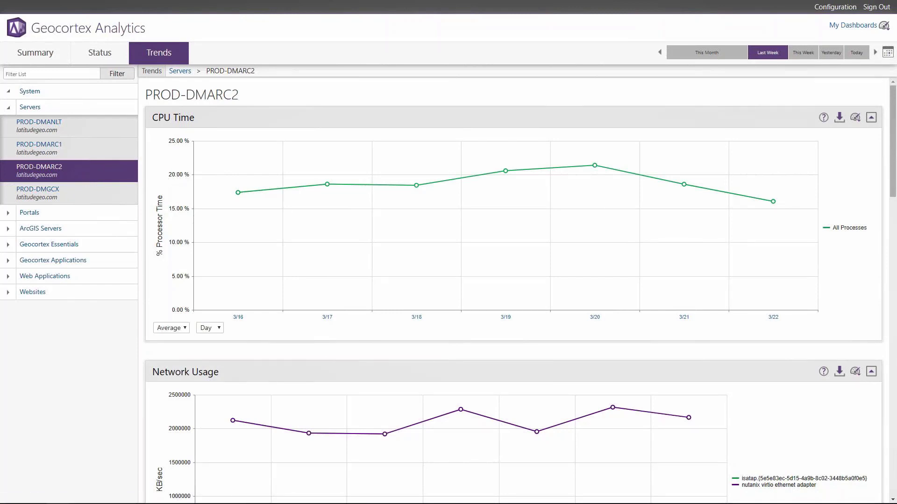
pyautogui.scroll(-2, 514, 280)
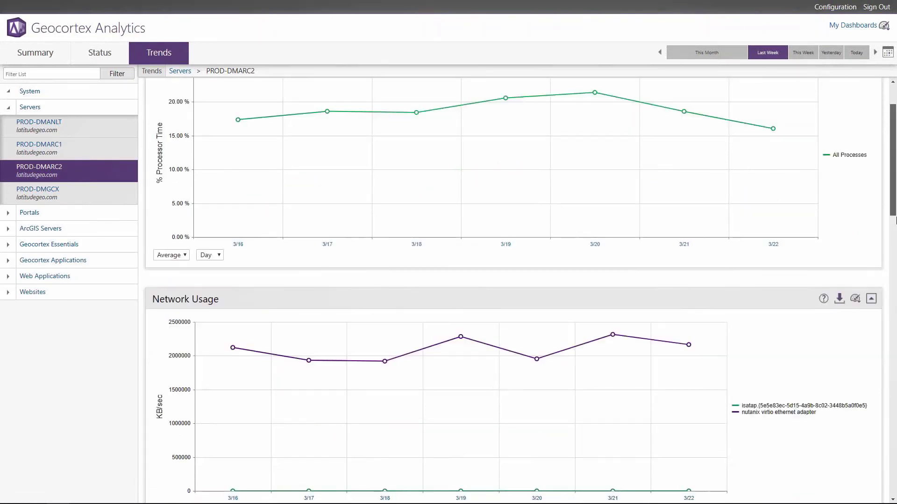
pyautogui.scroll(-5, 896, 280)
pyautogui.moveTo(894, 281); pyautogui.dragTo(894, 289)
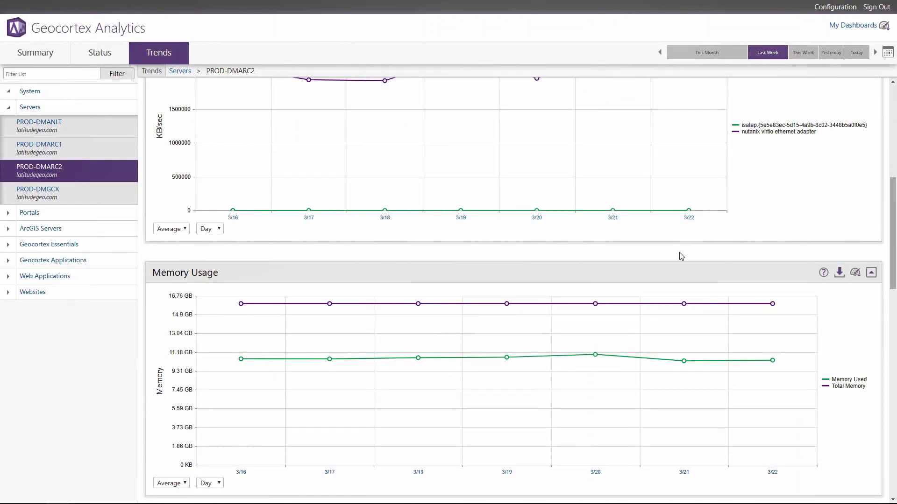
# Open PROD-DMGCX's trends and scroll down to its Memory Usage chart.
pyautogui.click(43, 199)
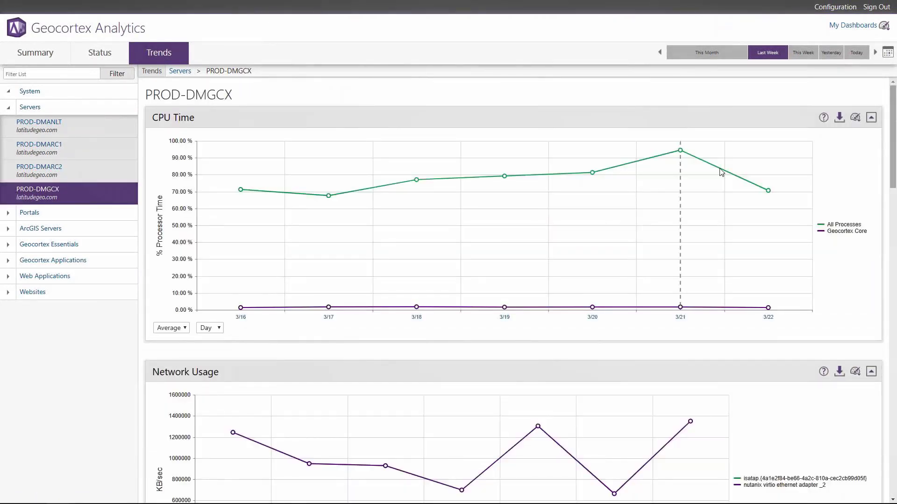
pyautogui.scroll(-1, 895, 171)
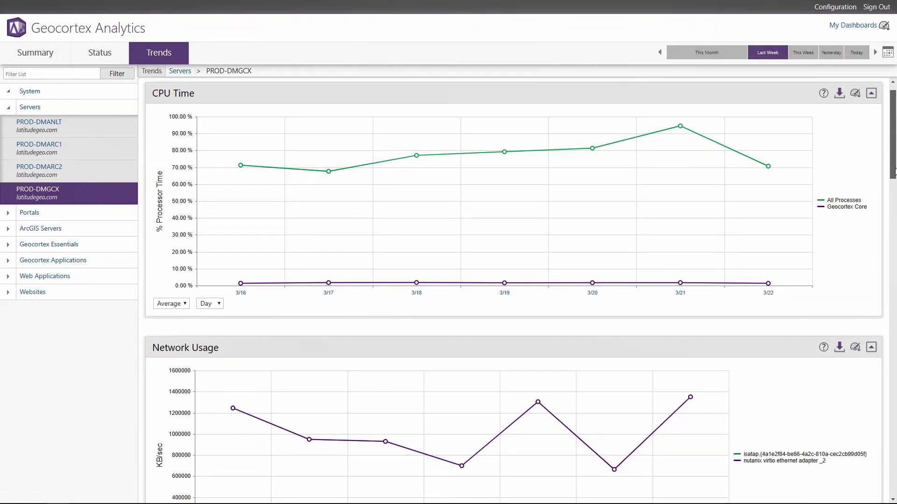
pyautogui.moveTo(895, 171); pyautogui.dragTo(895, 238)
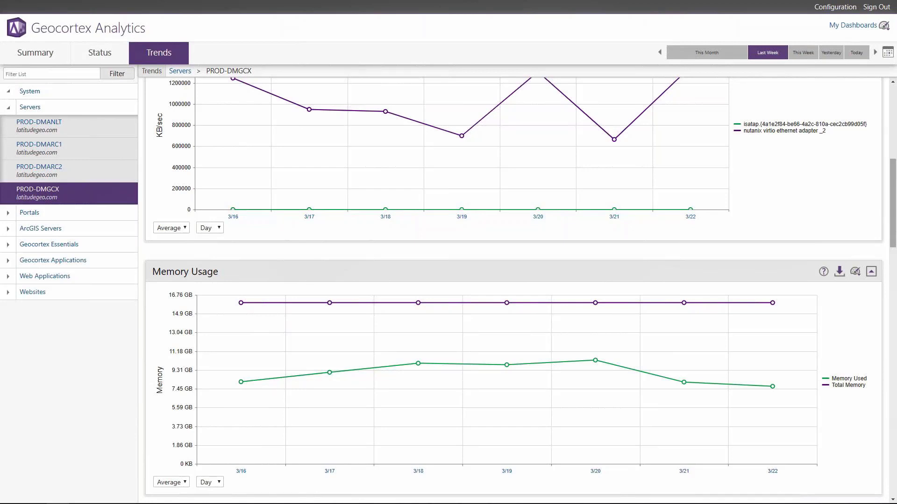
# Open the Latitude Geographics portal's trends and scroll to the User Activity table.
pyautogui.click(29, 212)
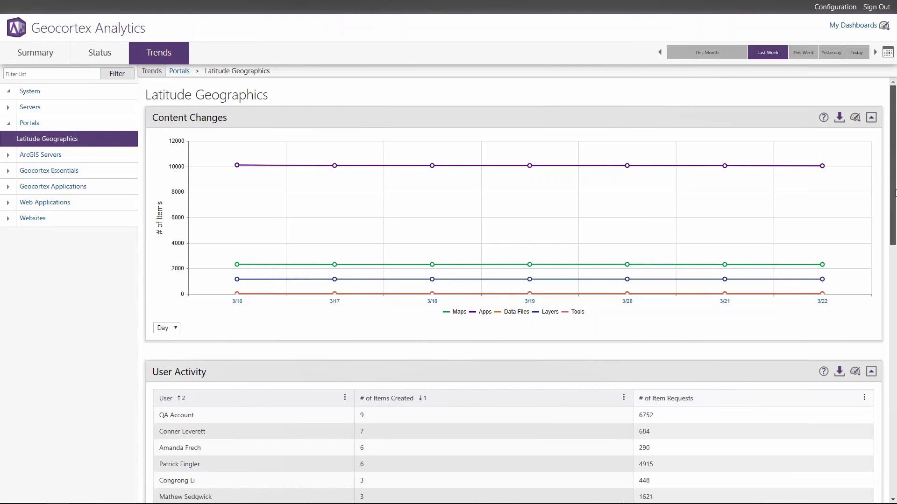
pyautogui.scroll(-1, 894, 201)
pyautogui.moveTo(895, 201); pyautogui.dragTo(895, 232)
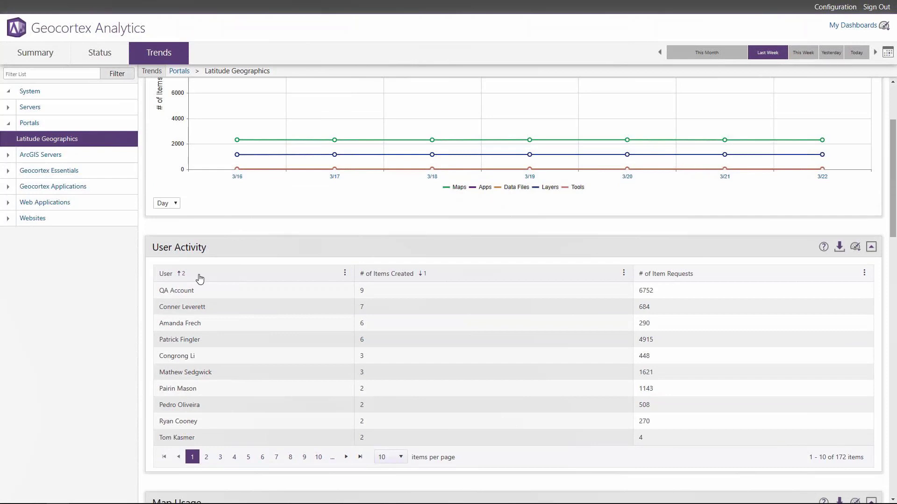
# Remove the User sort and sort ascending by # of Items Created, then # of Item Requests.
pyautogui.click(182, 279)
pyautogui.click(181, 279)
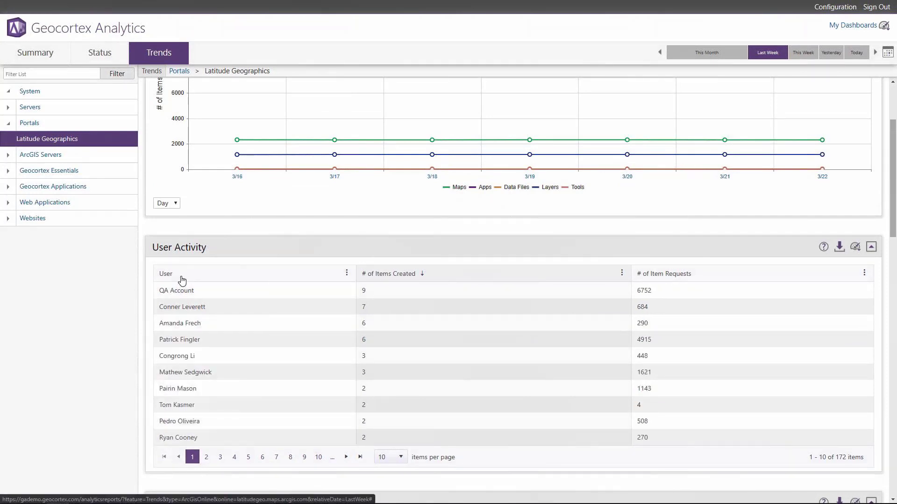
pyautogui.click(425, 279)
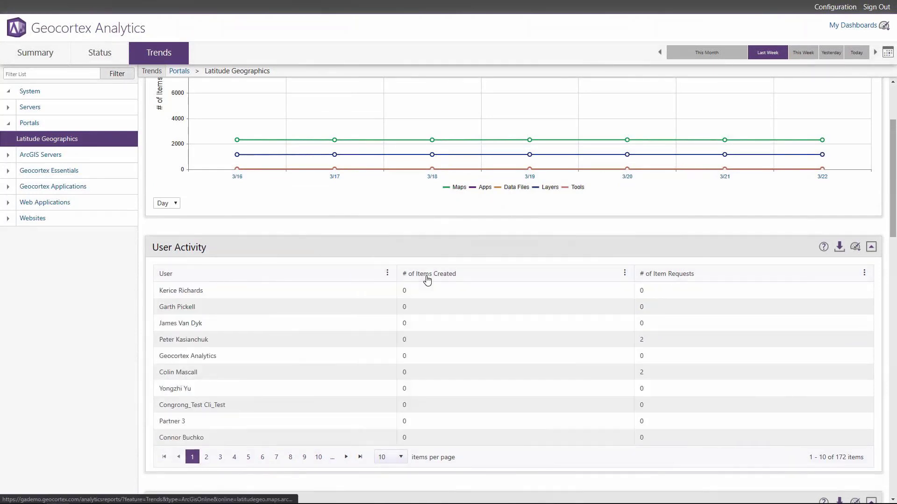
pyautogui.click(475, 281)
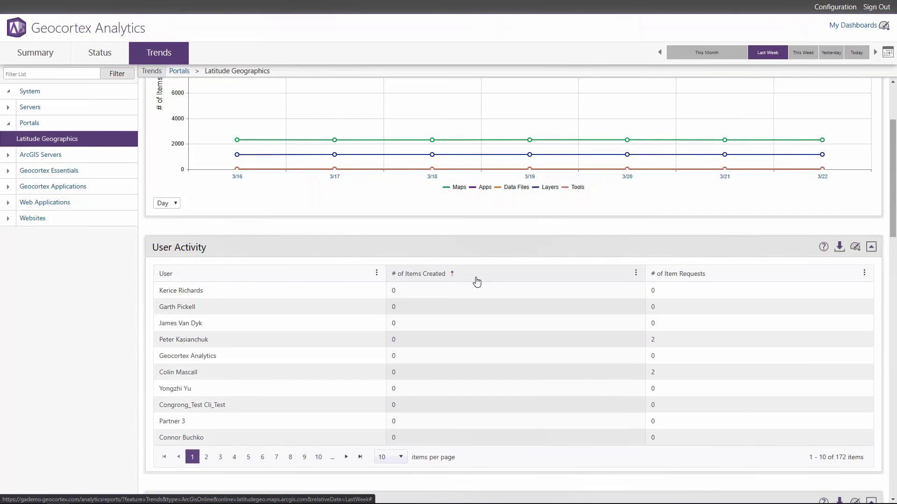
pyautogui.click(699, 279)
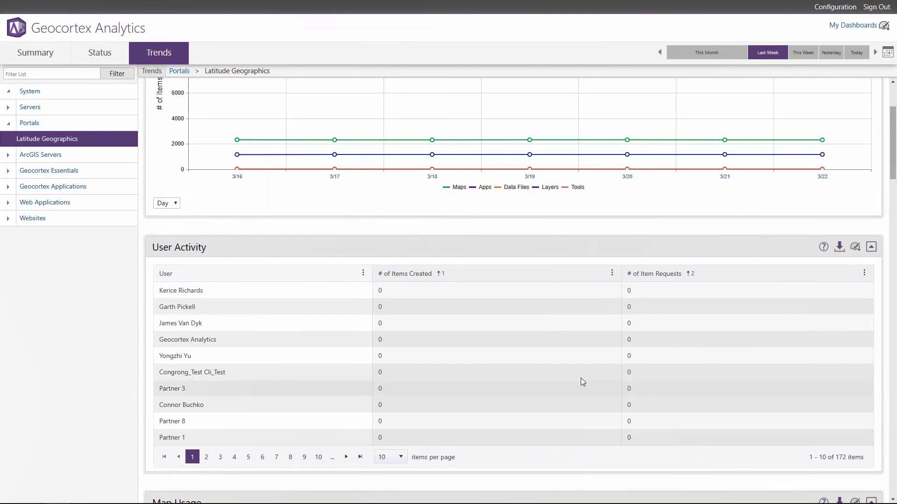
pyautogui.moveTo(894, 179); pyautogui.dragTo(894, 333)
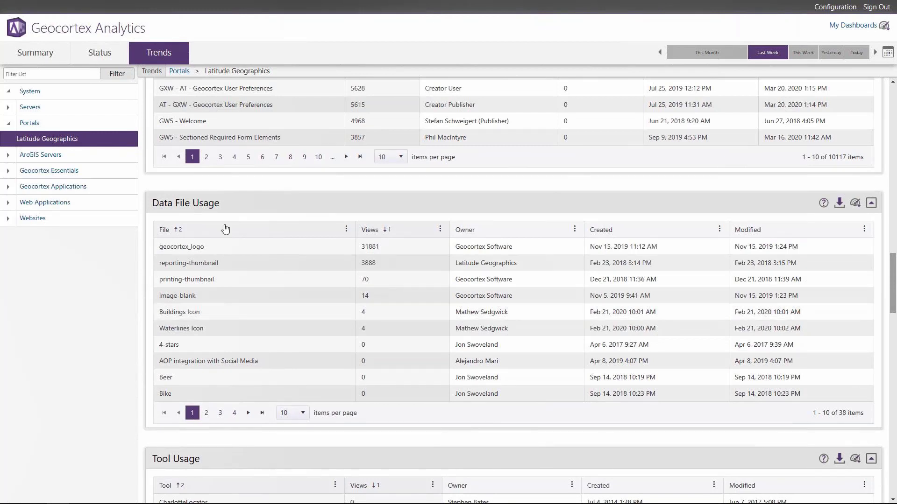
# Clear the File sort in Data File Usage, then sort by Views ascending and Modified date ascending.
pyautogui.click(177, 231)
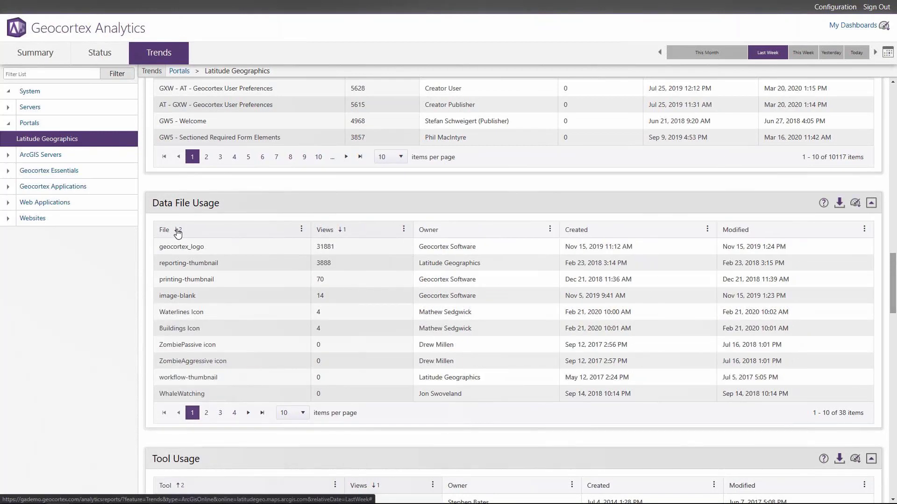
pyautogui.click(178, 231)
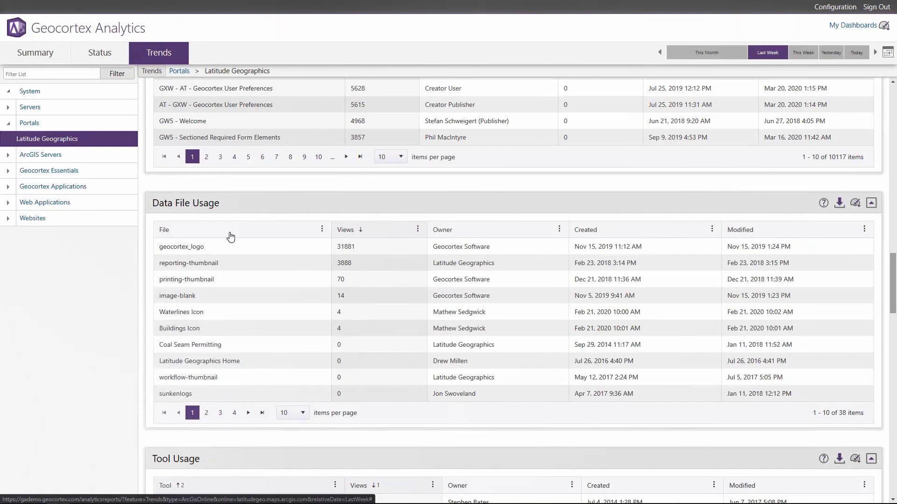
pyautogui.click(381, 232)
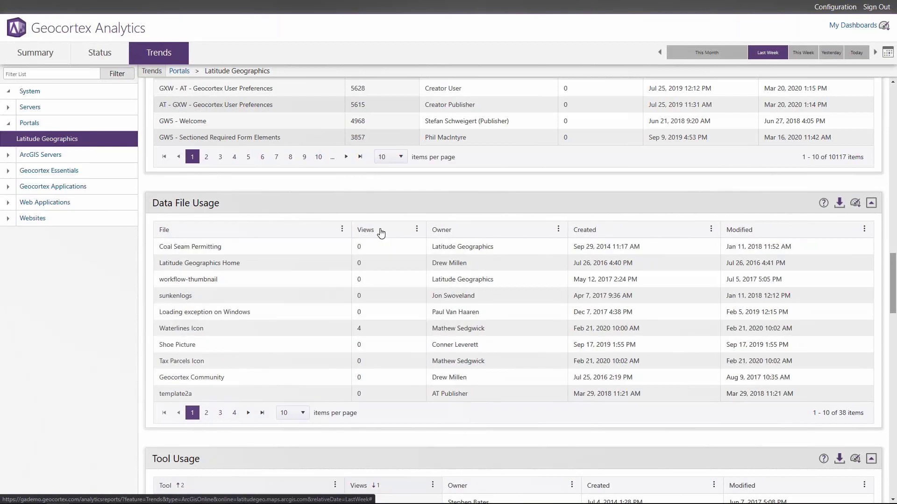
pyautogui.click(381, 232)
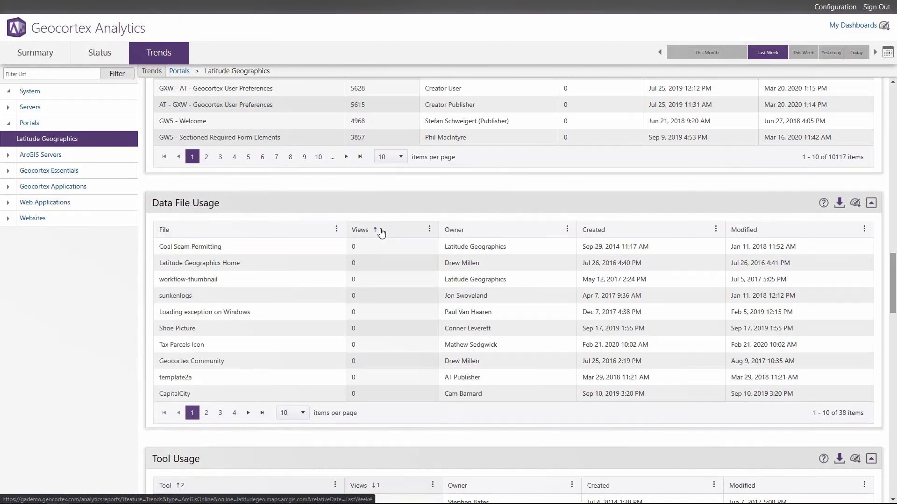
pyautogui.click(785, 235)
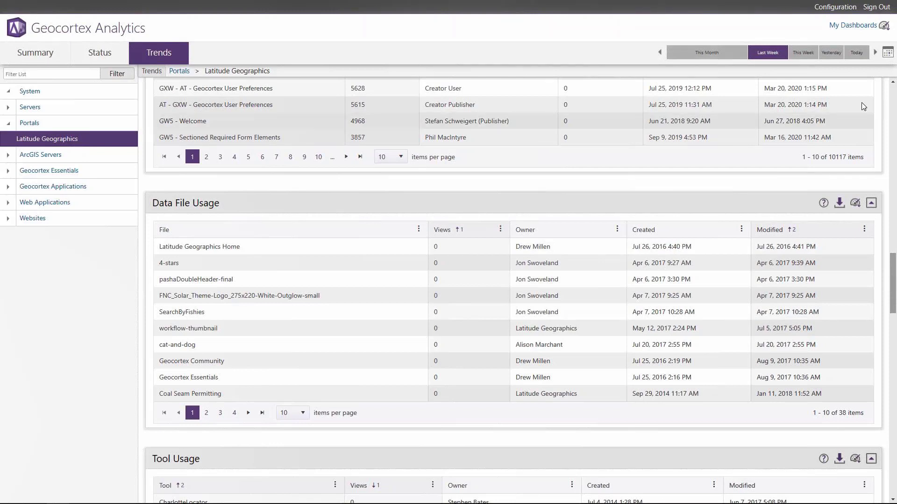
# From My Dashboards, add and create a new personal dashboard named for the developer.
pyautogui.click(857, 26)
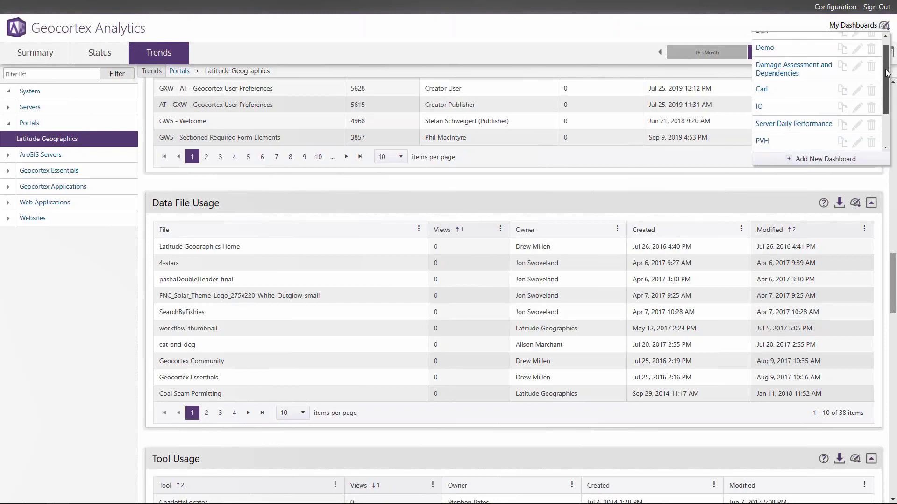
pyautogui.moveTo(886, 65); pyautogui.dragTo(886, 100)
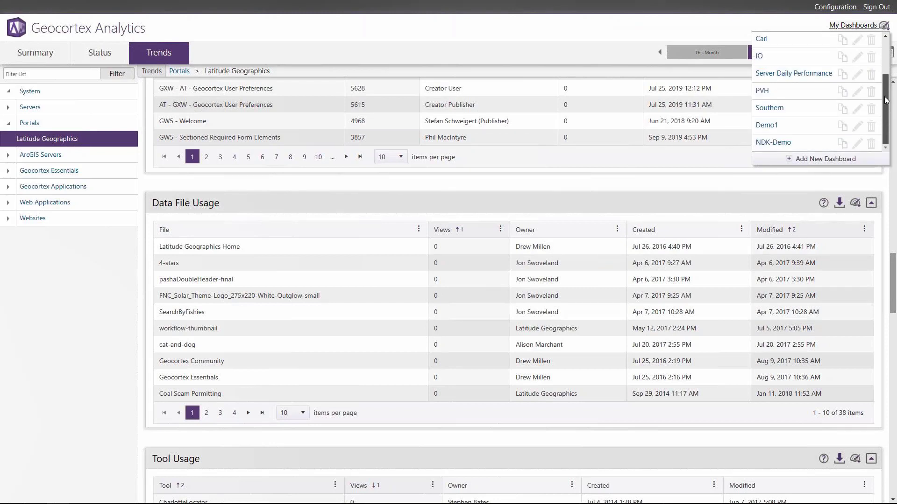
pyautogui.click(825, 159)
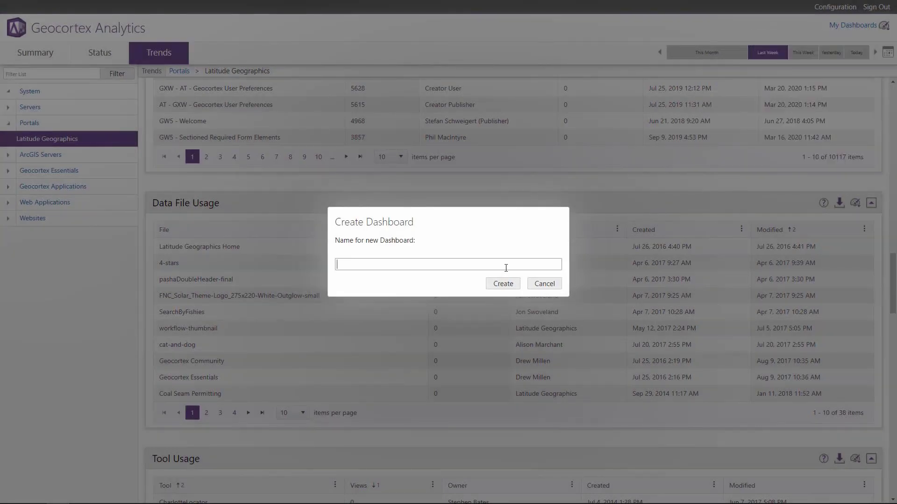
pyautogui.write("Developer Dave's Dashboard")
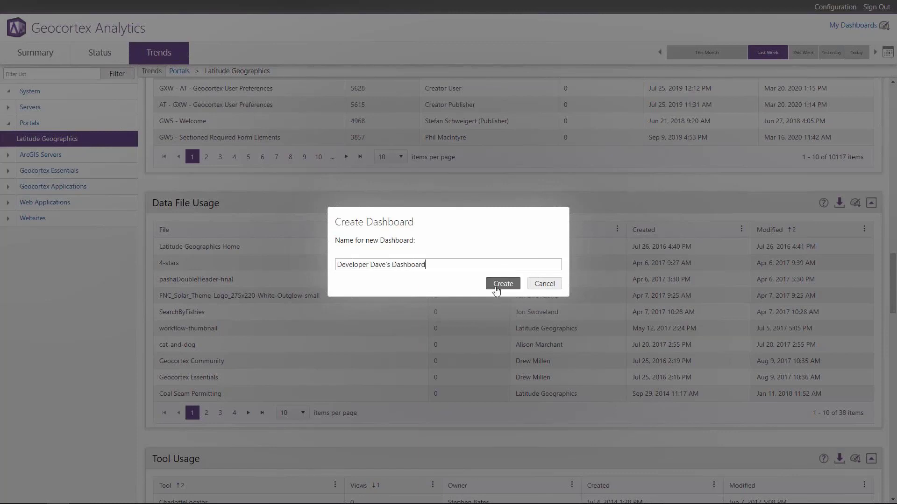
pyautogui.click(496, 288)
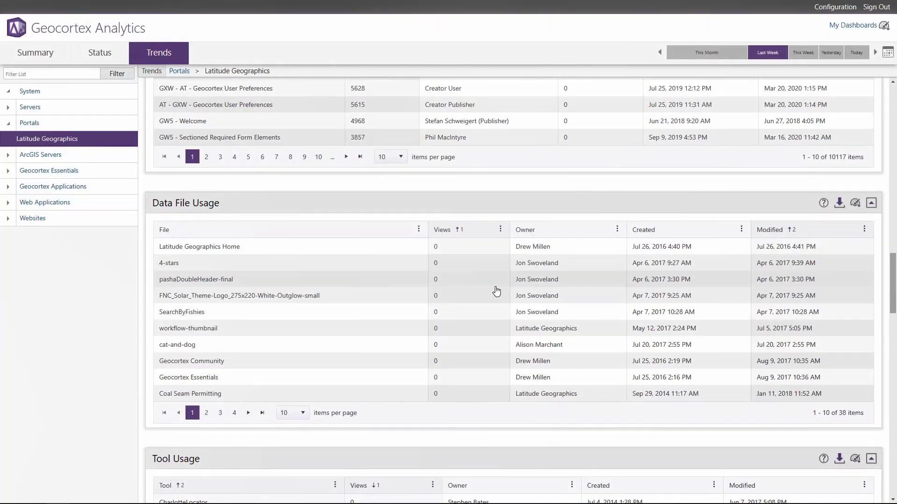
# Confirm the new dashboard is listed, then open Web Applications > Damage Assessment (WAB) trends.
pyautogui.click(848, 25)
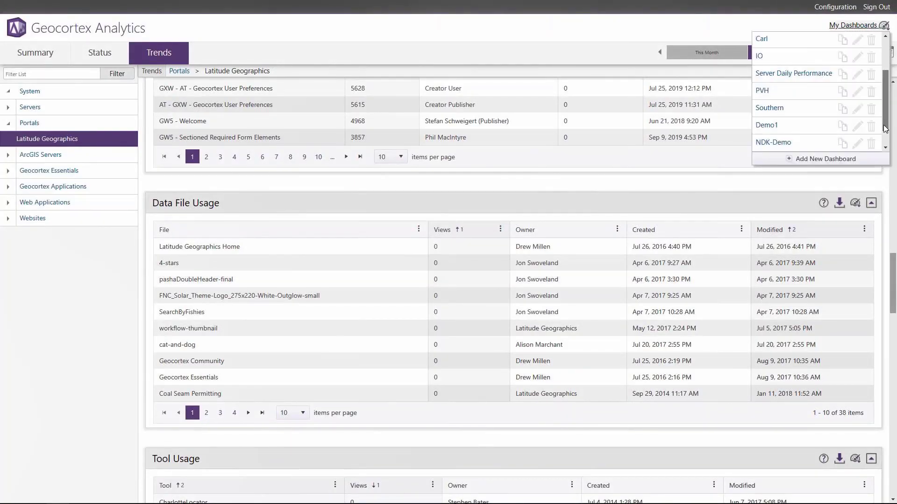
pyautogui.moveTo(885, 129); pyautogui.dragTo(886, 146)
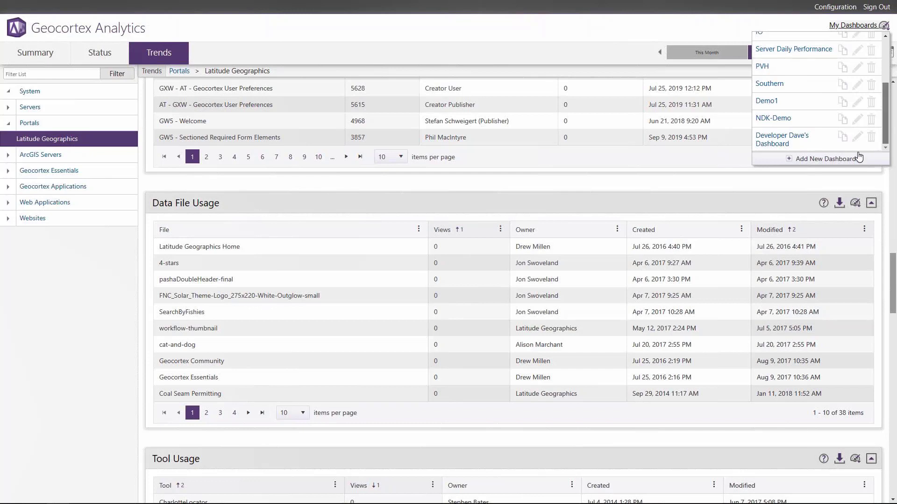
pyautogui.click(10, 205)
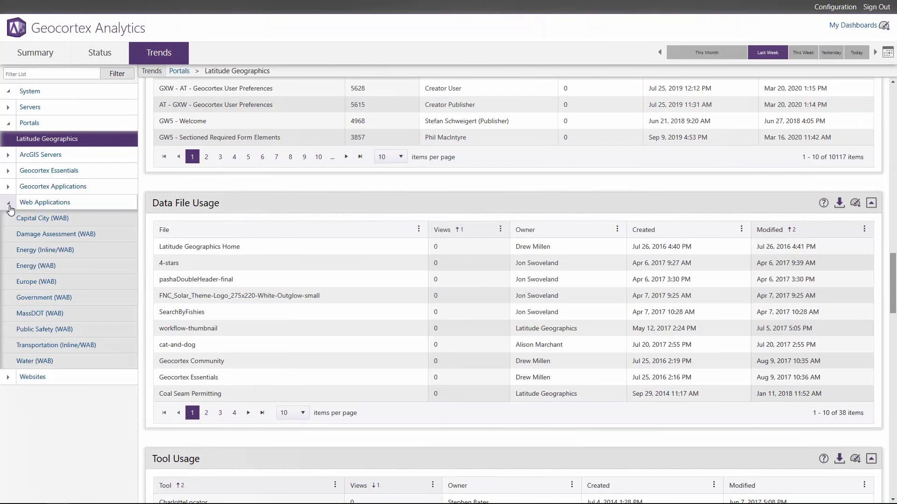
pyautogui.click(20, 237)
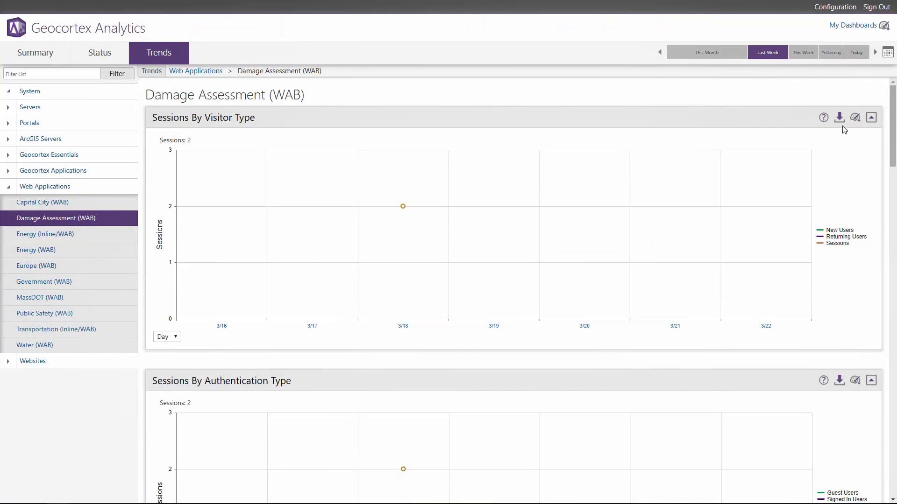
# Add the Sessions By Visitor Type chart to a saved dashboard.
pyautogui.click(854, 120)
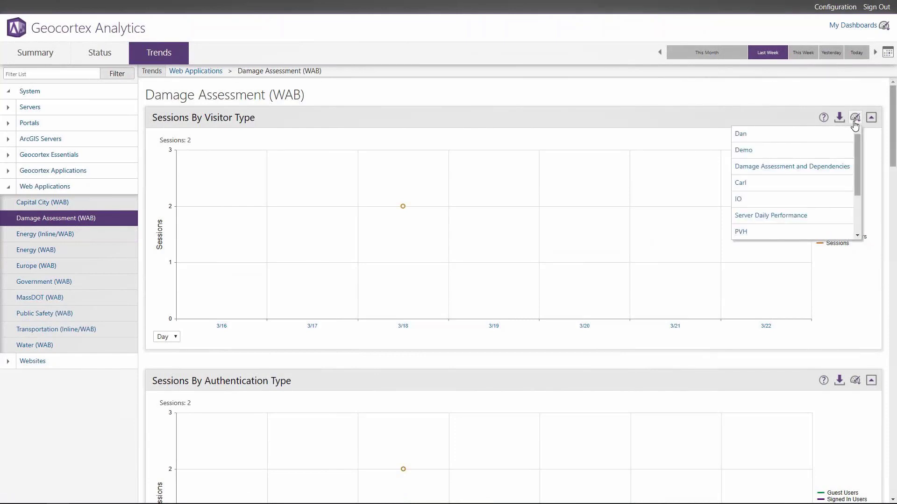
pyautogui.scroll(-2, 857, 133)
pyautogui.click(838, 232)
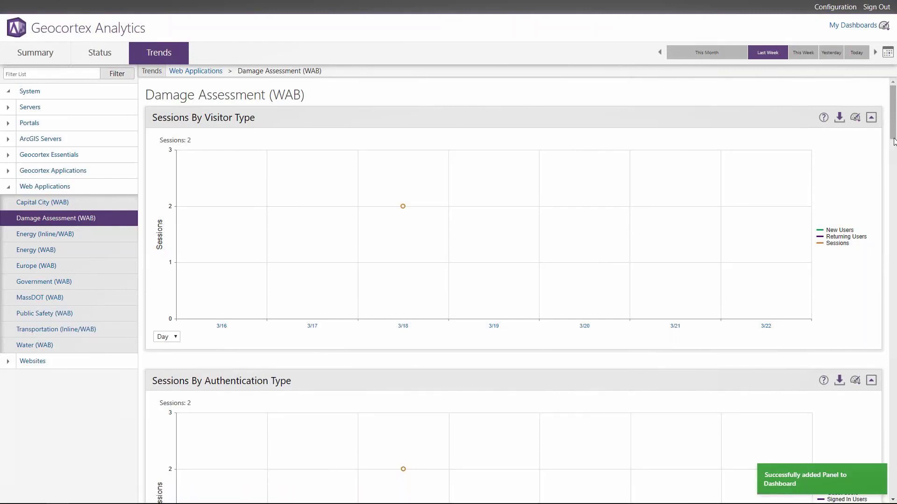
# Add the Peak Times and Concurrent Sessions charts to the new personal dashboard.
pyautogui.moveTo(894, 142); pyautogui.dragTo(885, 249)
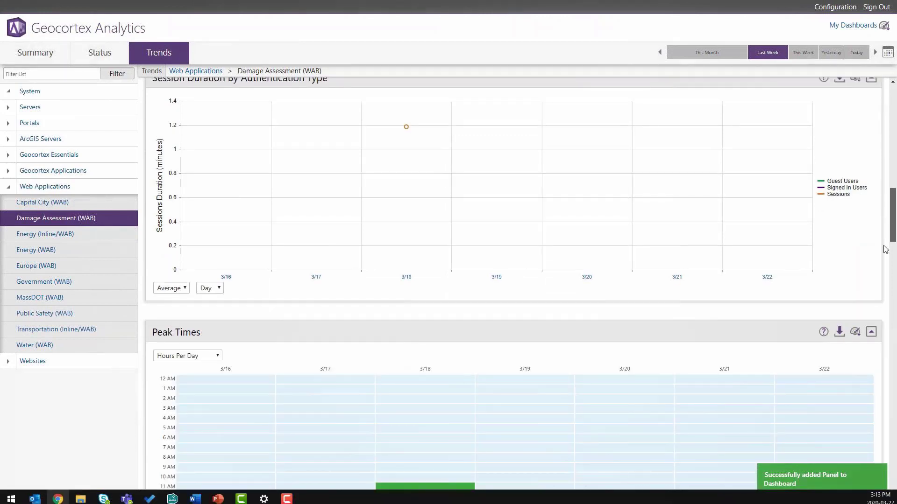
pyautogui.scroll(-5, 886, 249)
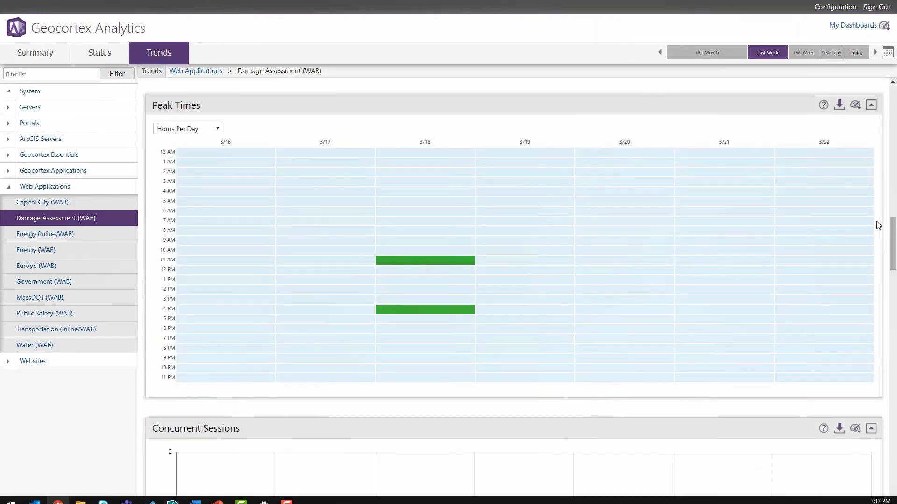
pyautogui.click(855, 105)
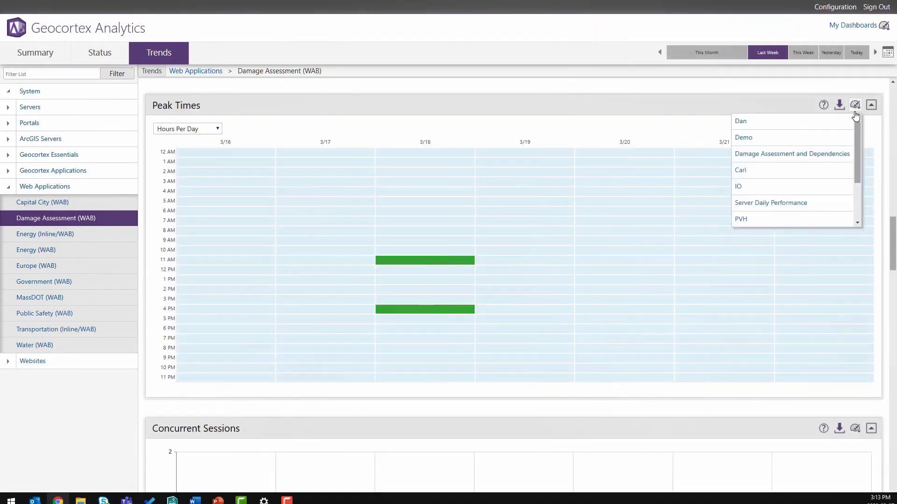
pyautogui.moveTo(856, 127); pyautogui.dragTo(856, 147)
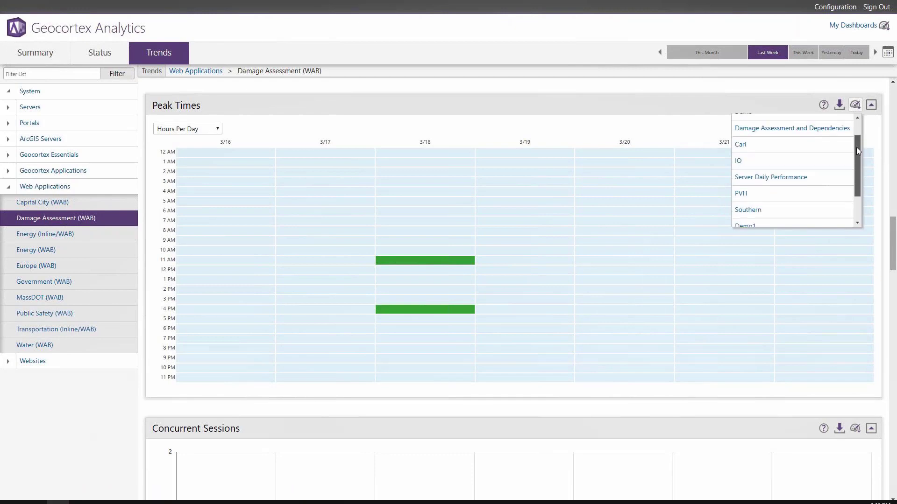
pyautogui.scroll(-2, 857, 150)
pyautogui.click(810, 223)
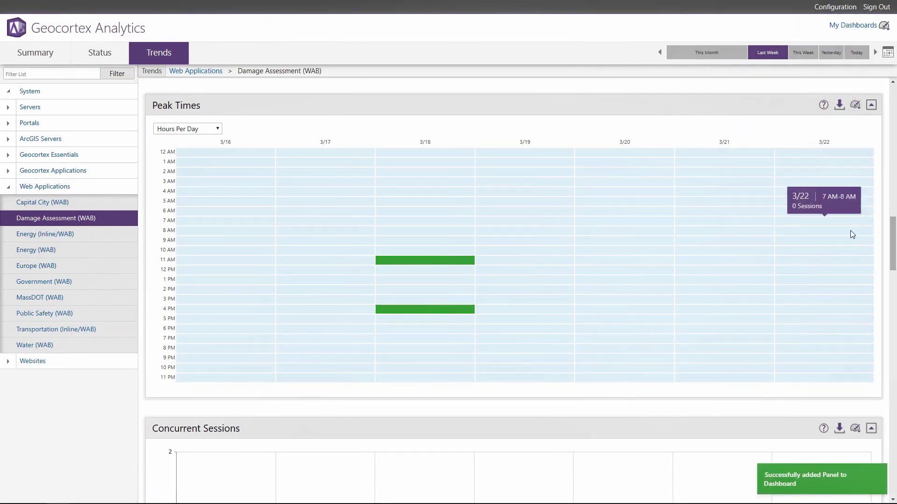
pyautogui.moveTo(894, 235); pyautogui.dragTo(894, 261)
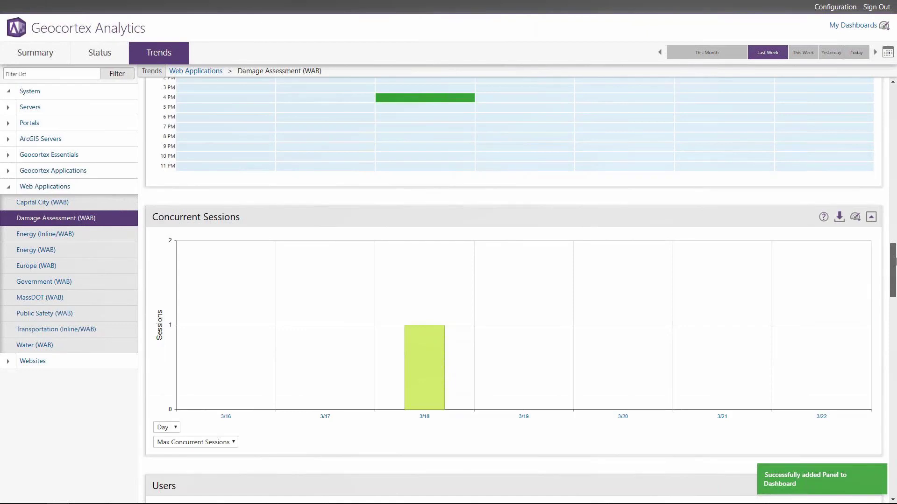
pyautogui.click(855, 217)
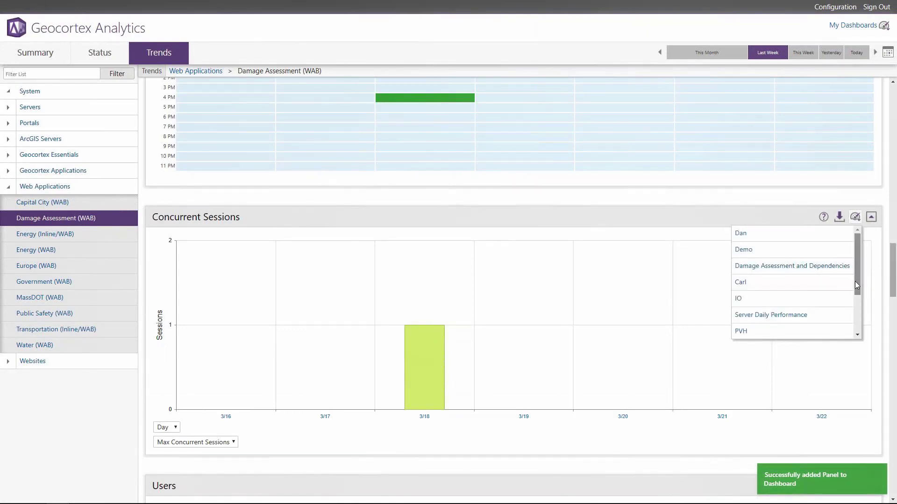
pyautogui.moveTo(855, 281); pyautogui.dragTo(856, 324)
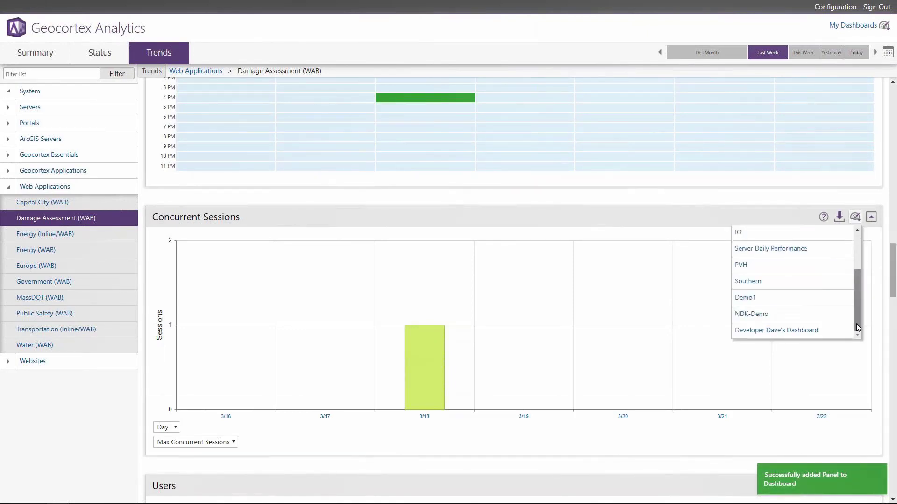
pyautogui.click(834, 332)
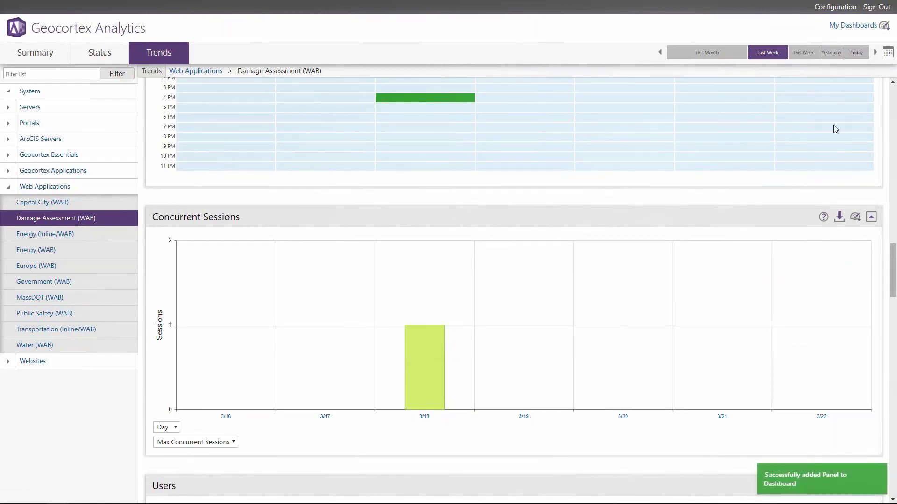
# Open the Damage Assessment and Dependencies dashboard and review its session, user and PROD-DMARC1 CPU/memory panels.
pyautogui.click(851, 28)
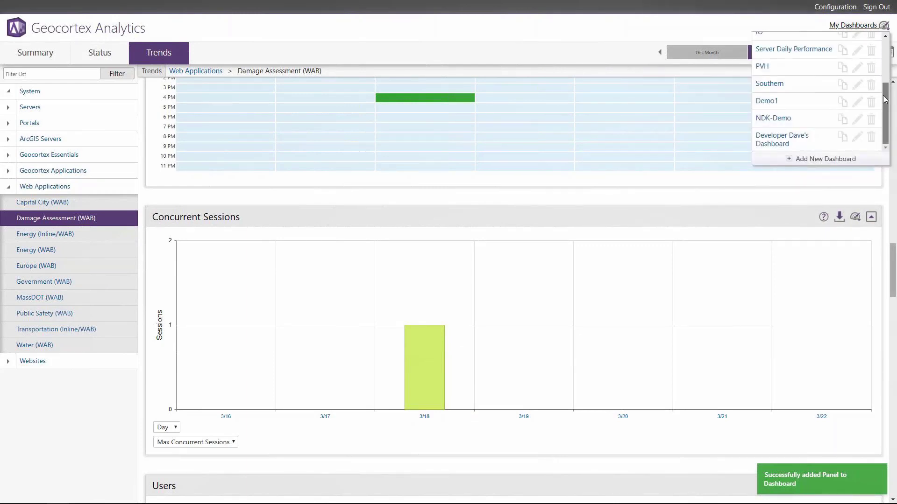
pyautogui.moveTo(885, 99); pyautogui.dragTo(887, 52)
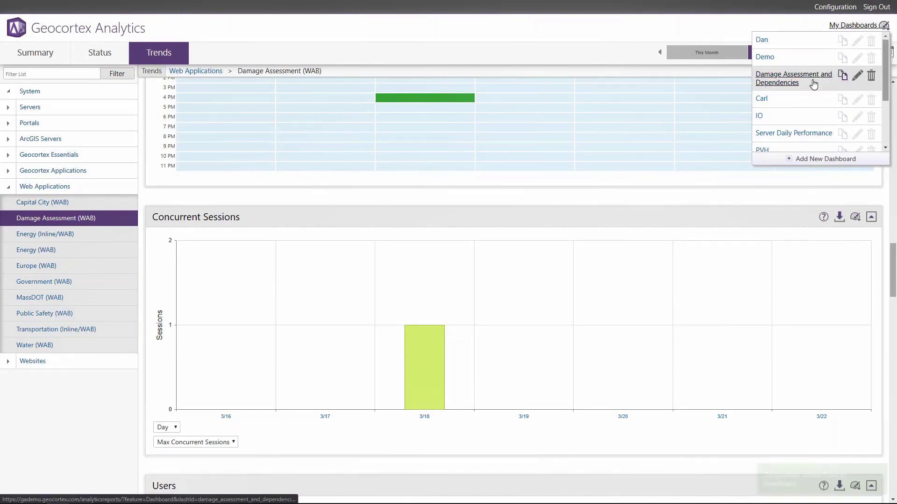
pyautogui.click(813, 83)
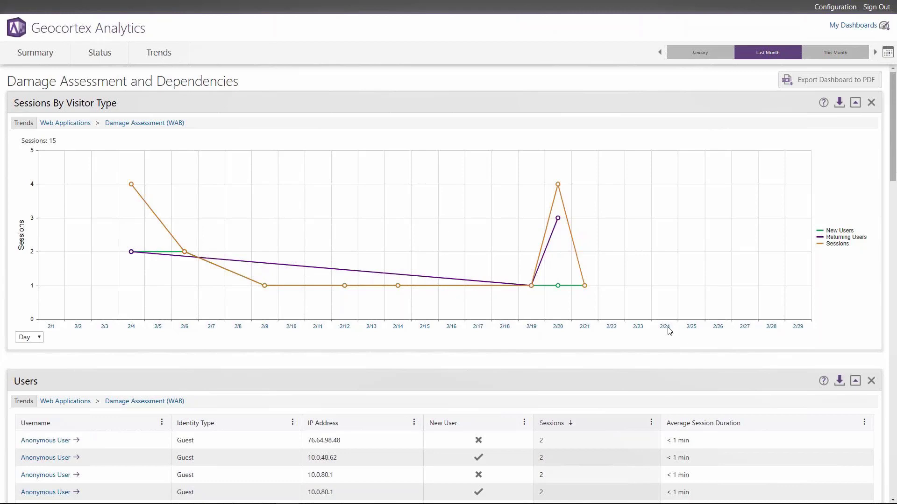
pyautogui.moveTo(895, 181); pyautogui.dragTo(892, 227)
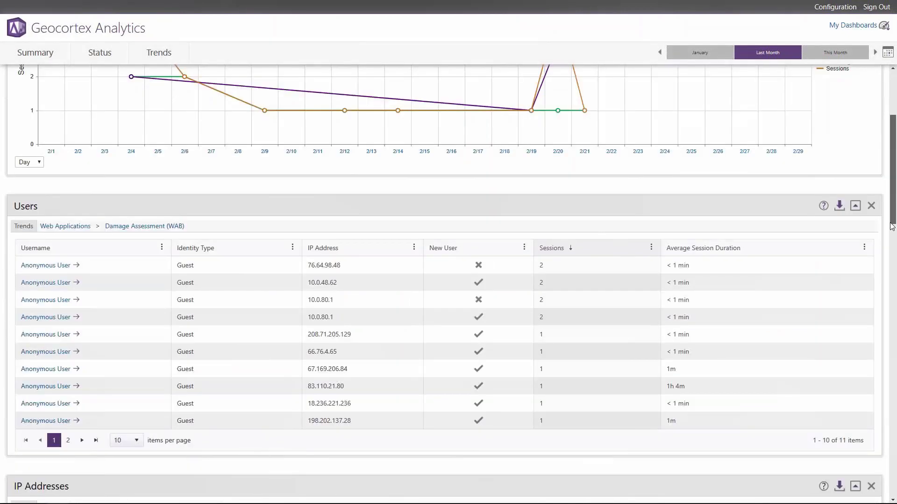
pyautogui.scroll(-1, 585, 234)
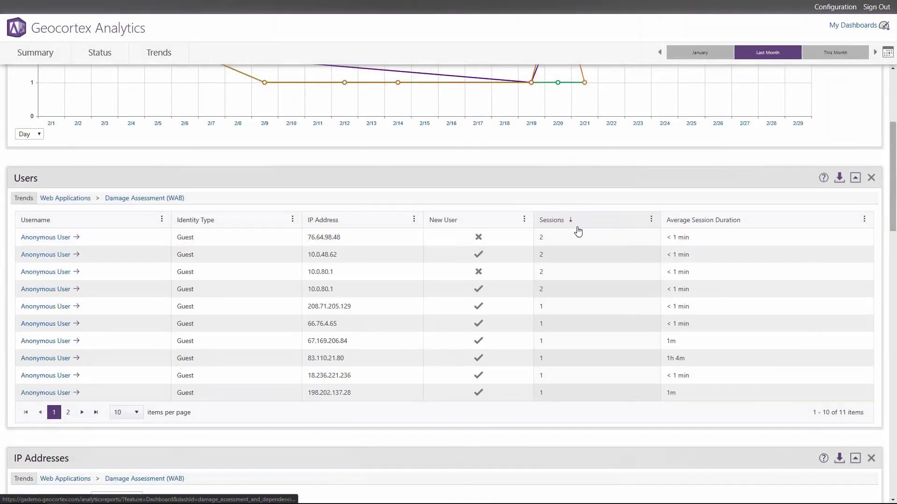
pyautogui.moveTo(895, 208); pyautogui.dragTo(896, 475)
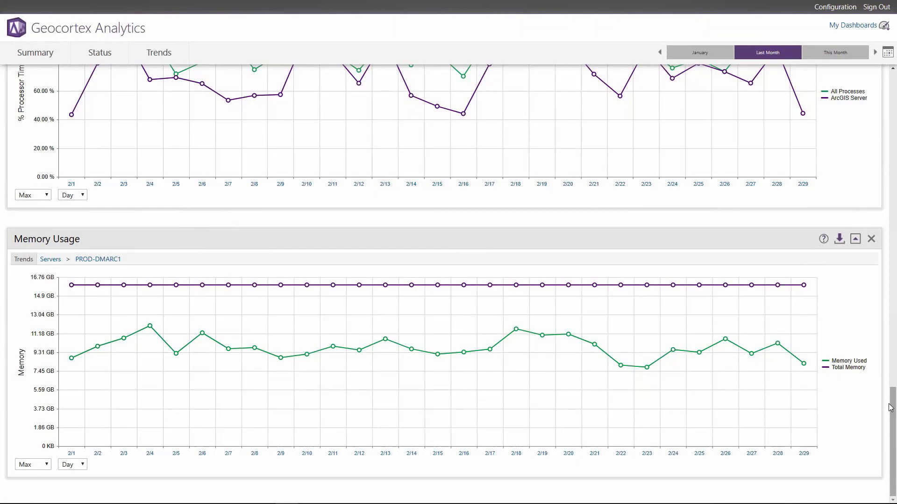
pyautogui.moveTo(893, 406); pyautogui.dragTo(874, 81)
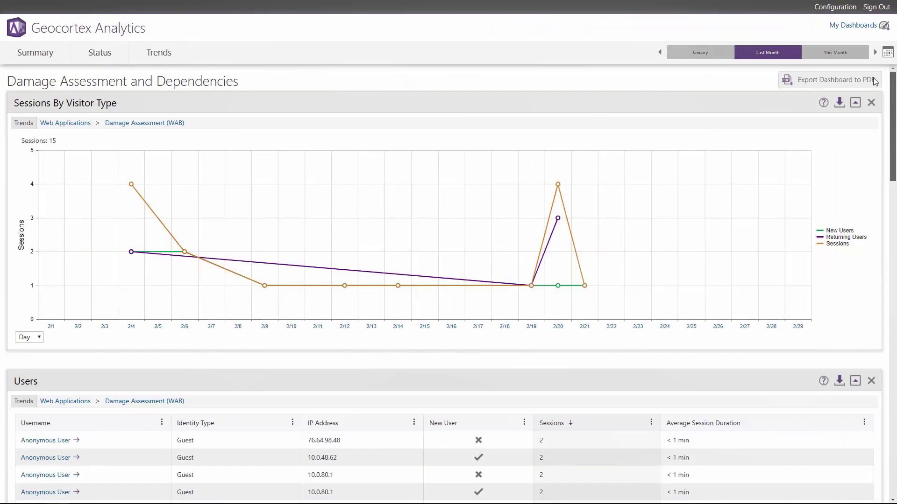
# Export the Damage Assessment and Dependencies dashboard to PDF.
pyautogui.click(858, 84)
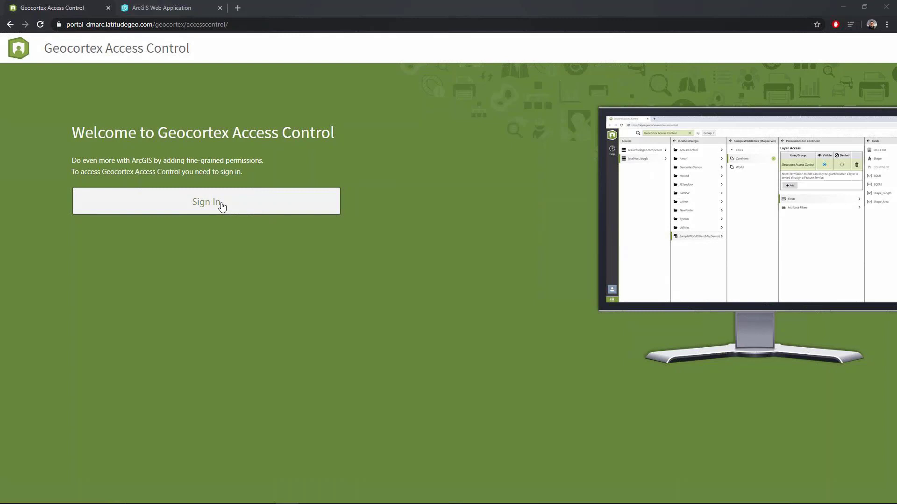
# Sign in to Access Control through the Esri portal login using the prefilled credentials.
pyautogui.click(221, 204)
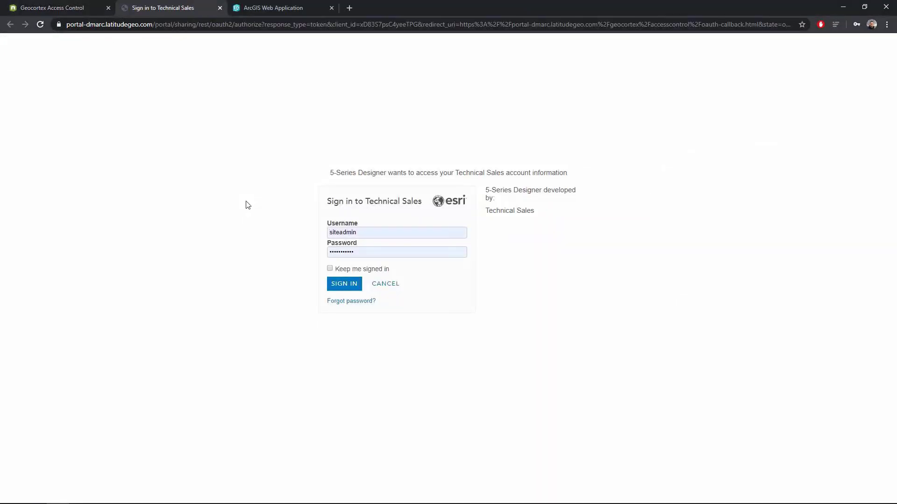
pyautogui.click(344, 289)
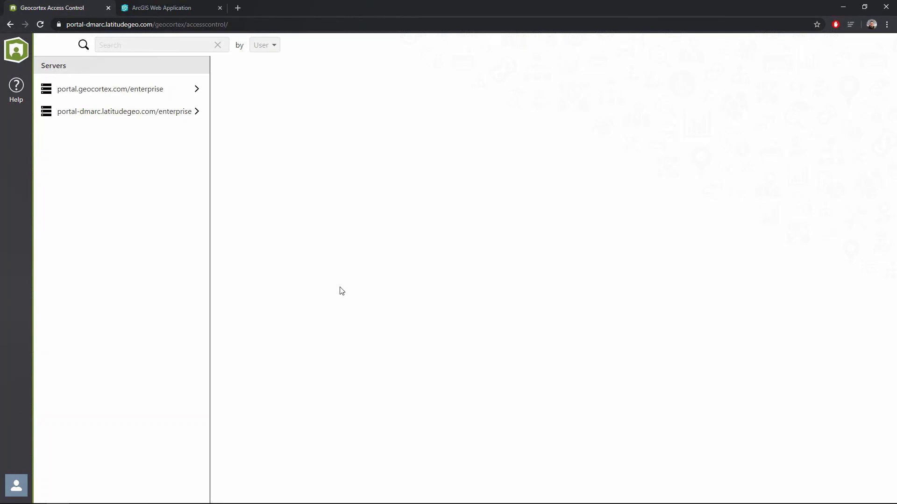
pyautogui.click(17, 90)
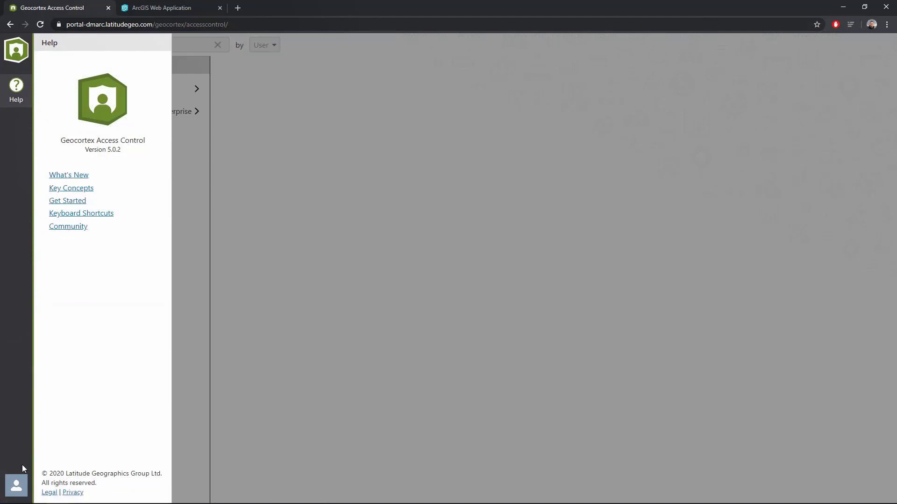
pyautogui.click(17, 488)
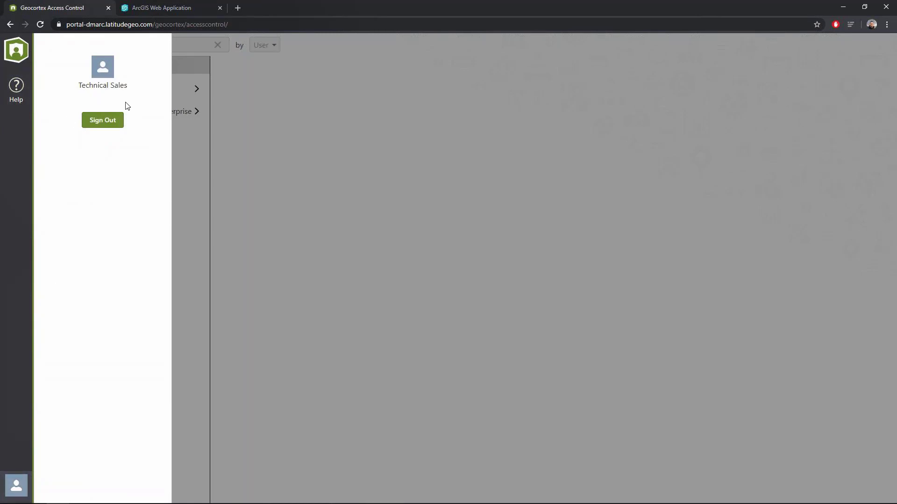
pyautogui.click(206, 284)
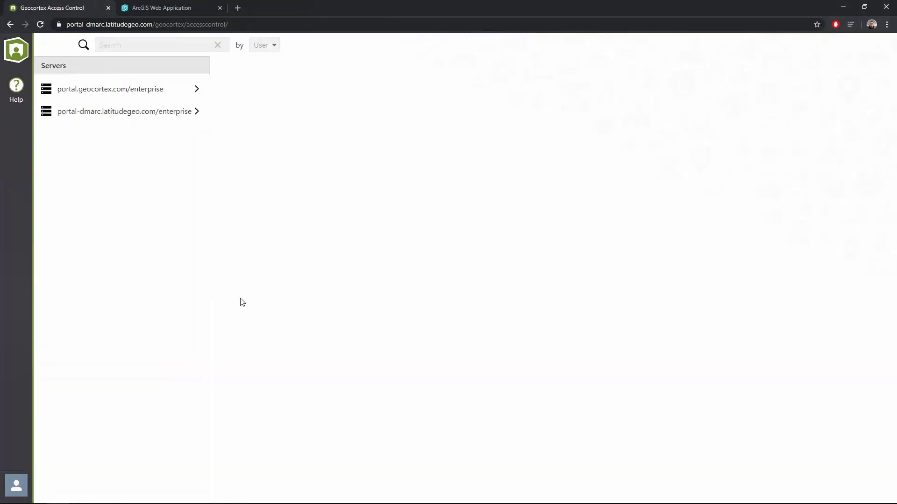
# Browse the portal-dmarc.latitudegeo.com/enterprise server and open its ArcGIS REST services directory from the ⋮ menu.
pyautogui.click(109, 112)
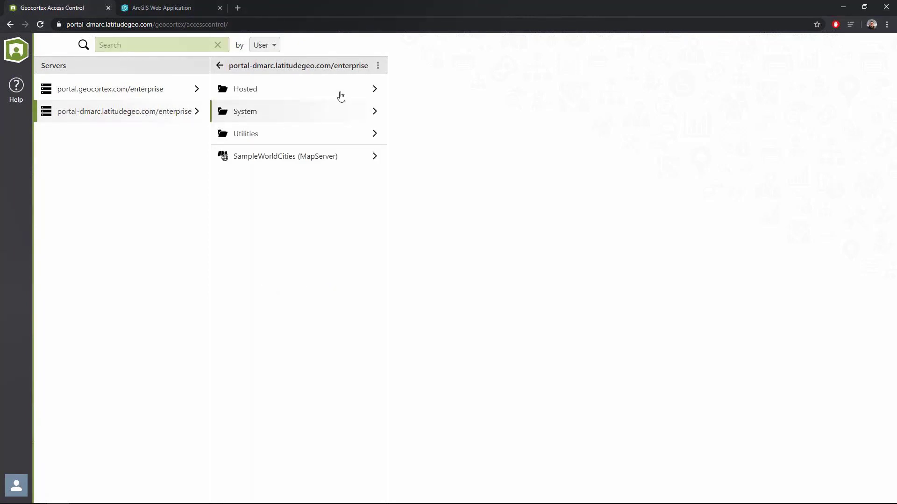
pyautogui.click(378, 66)
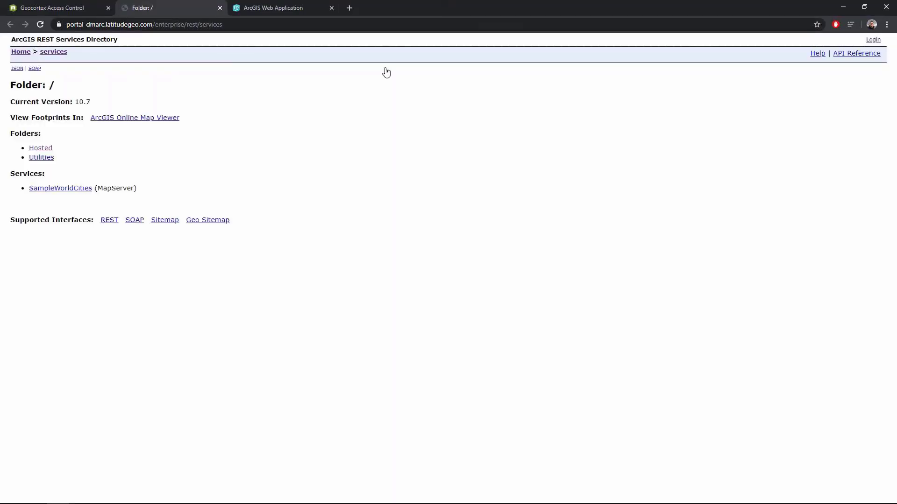
# Log in to the REST Services Directory to reveal the System folder, then return to Access Control.
pyautogui.click(872, 40)
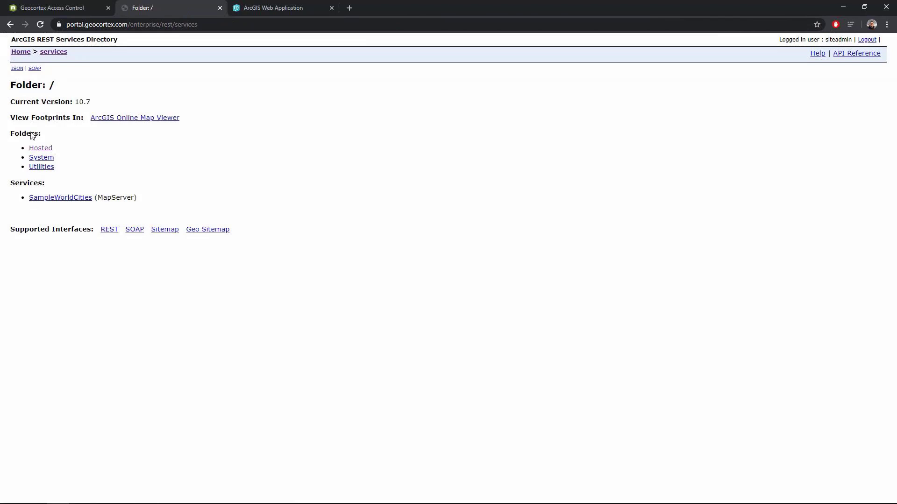
pyautogui.click(37, 10)
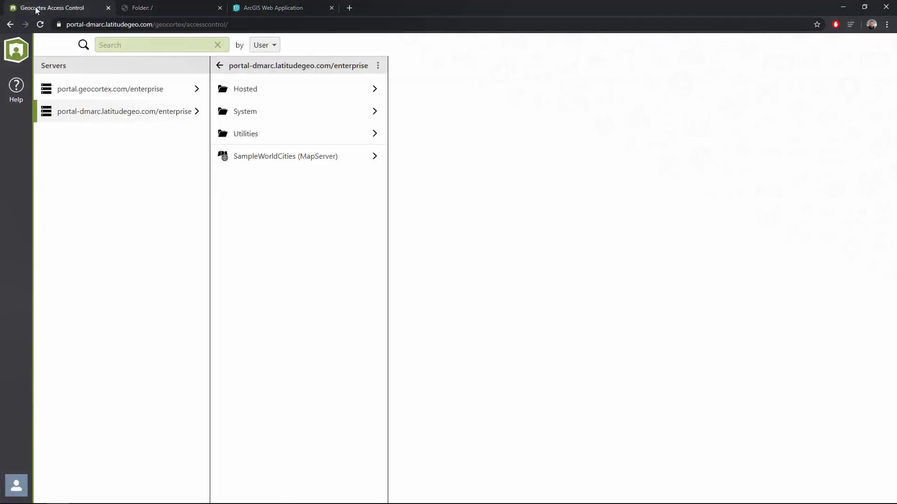
# Open Hosted > AccessControl (FeatureServer) to list Crimes, Service Requests, Land Use and Cities.
pyautogui.click(229, 95)
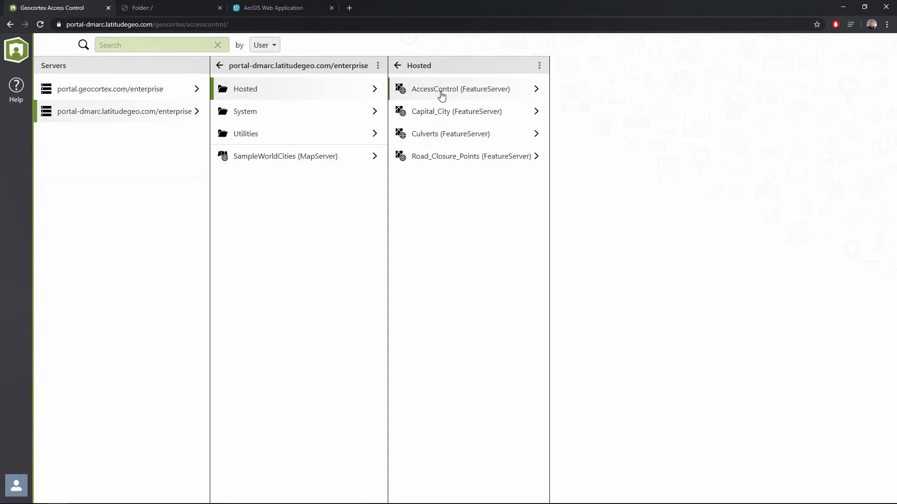
pyautogui.click(441, 96)
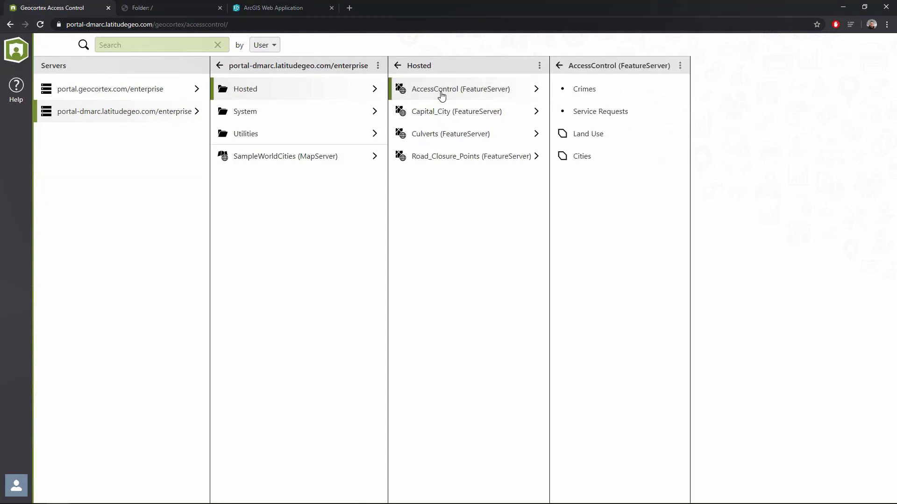
# Open the Permissions panel for the Service Requests layer under the AccessControl service.
pyautogui.click(679, 65)
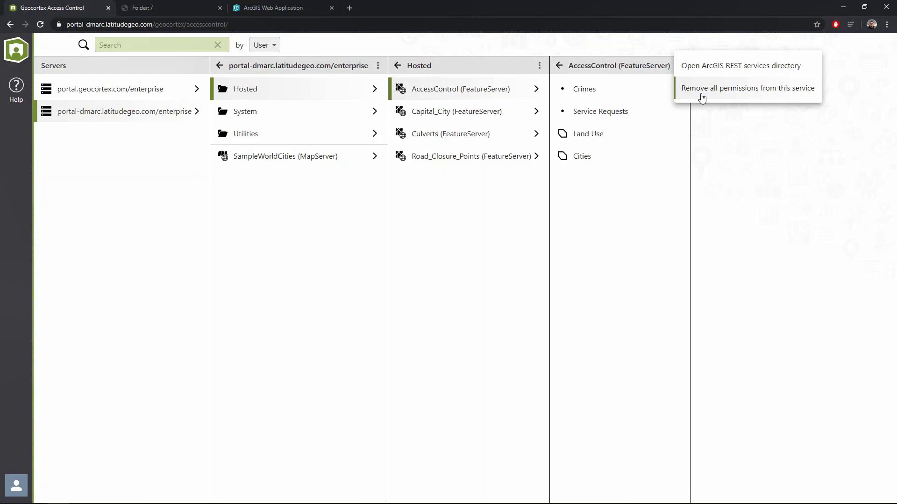
pyautogui.click(613, 114)
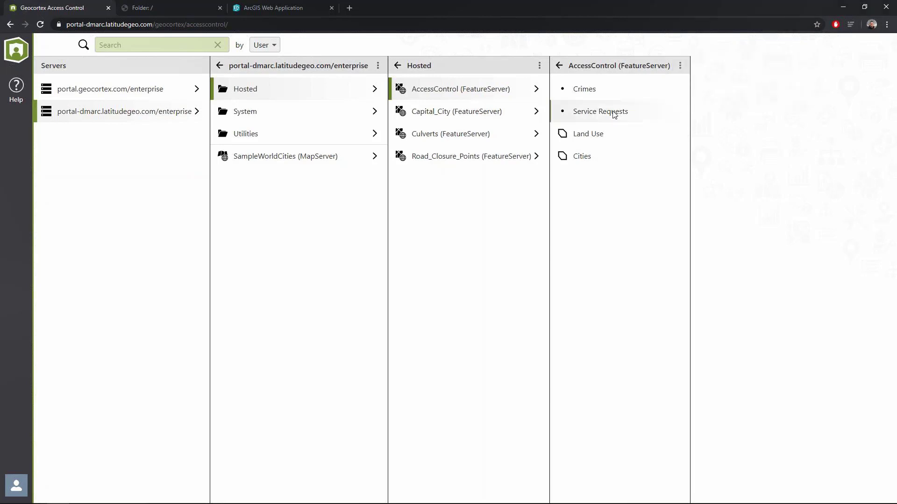
pyautogui.click(614, 112)
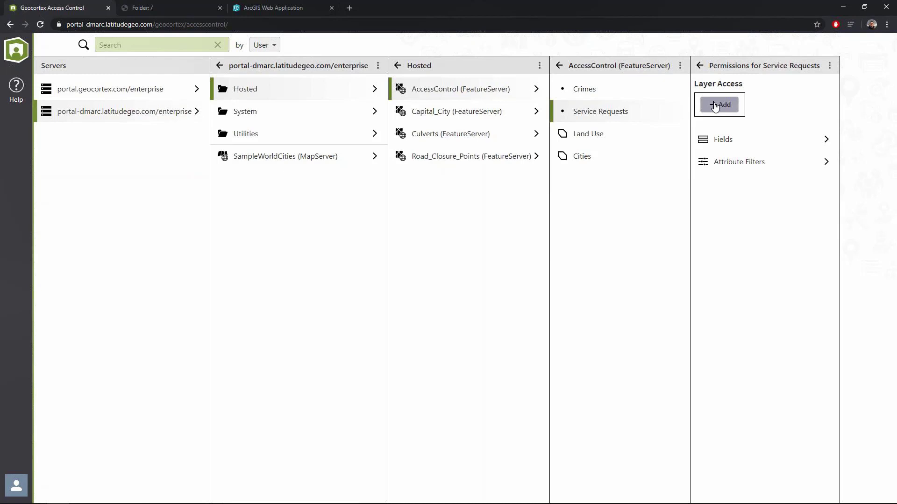
# Turn the Land Use layer on and off in the web map's Layer List, then return to Access Control.
pyautogui.click(261, 8)
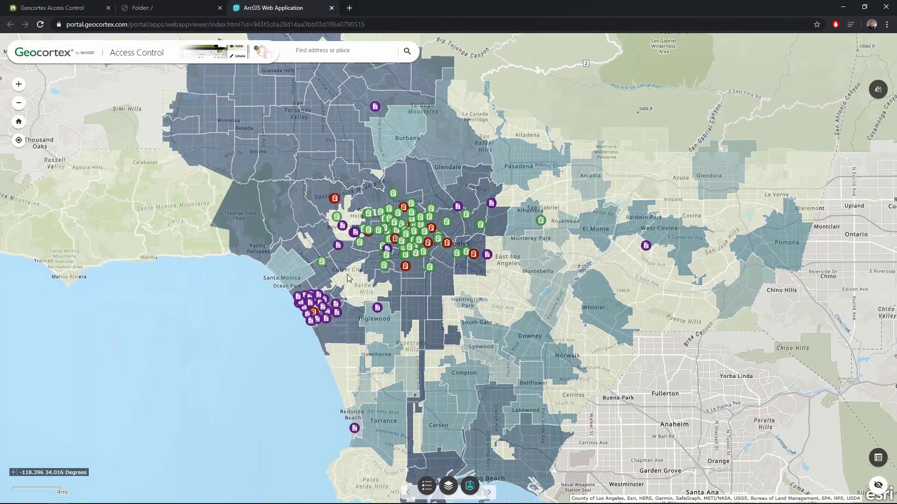
pyautogui.scroll(1, 346, 274)
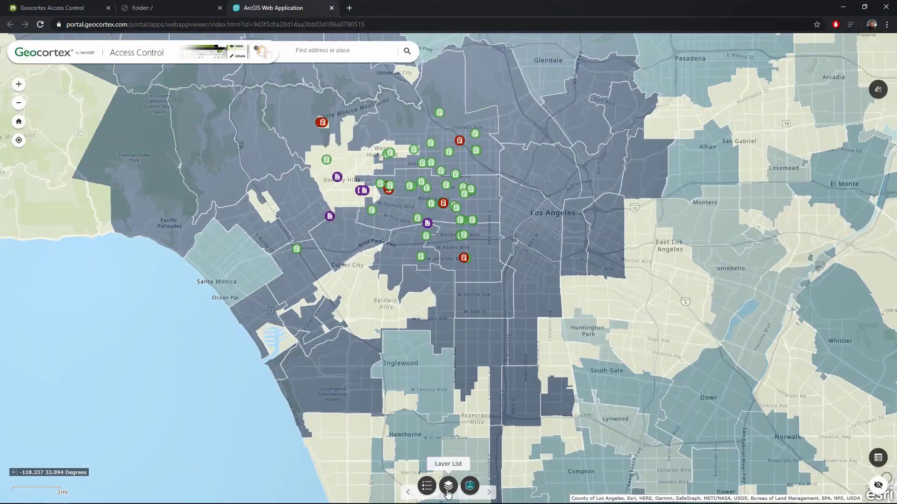
pyautogui.click(448, 486)
pyautogui.click(50, 174)
pyautogui.scroll(1, 379, 294)
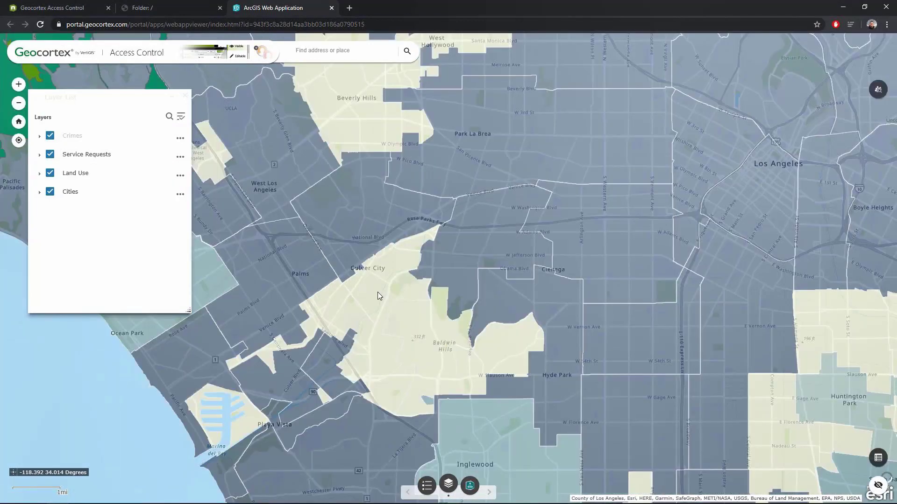
pyautogui.scroll(1, 370, 293)
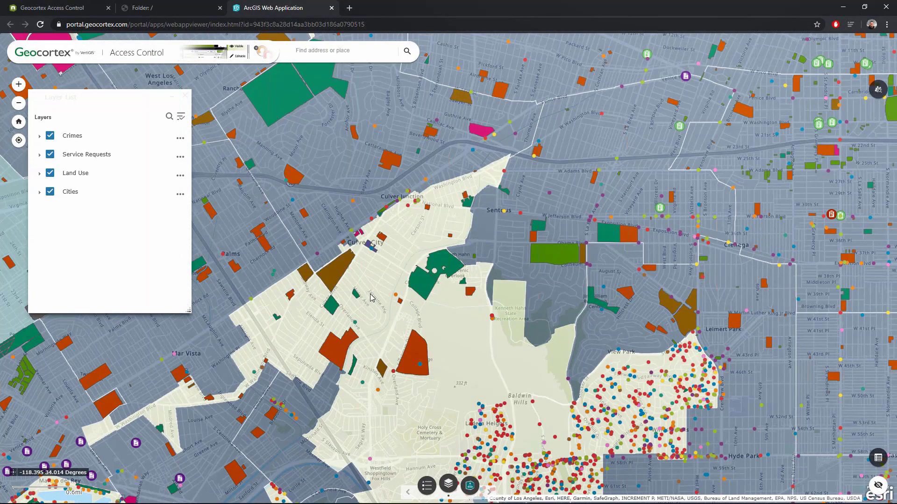
pyautogui.click(50, 172)
pyautogui.click(38, 10)
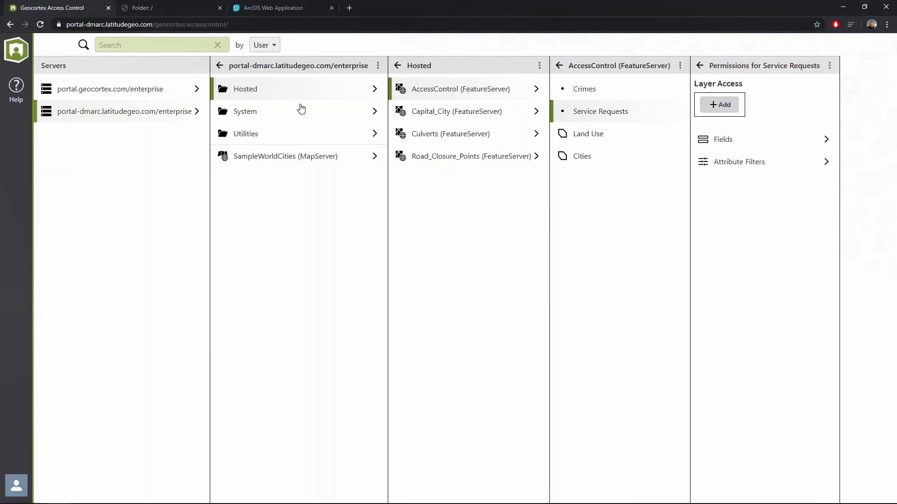
# Add the All Users group to Service Requests layer access and set it to Denied.
pyautogui.click(709, 113)
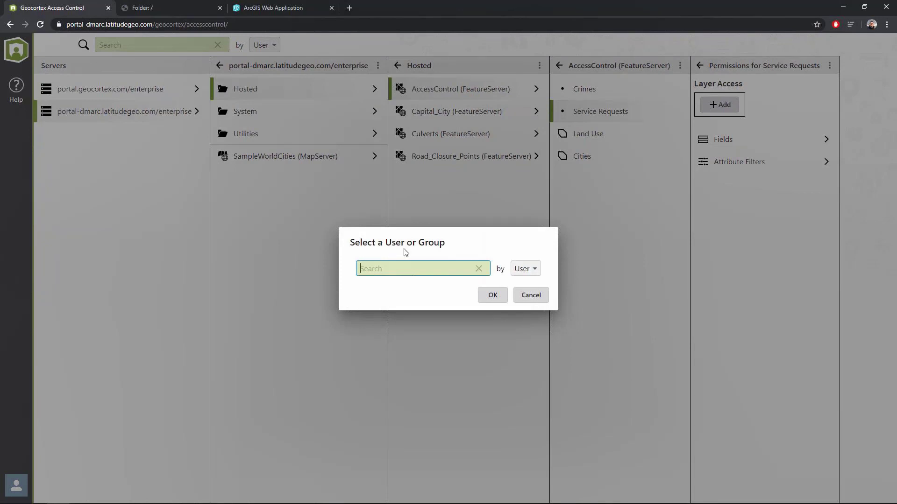
pyautogui.click(524, 269)
pyautogui.click(525, 288)
pyautogui.click(437, 268)
pyautogui.write('All Users')
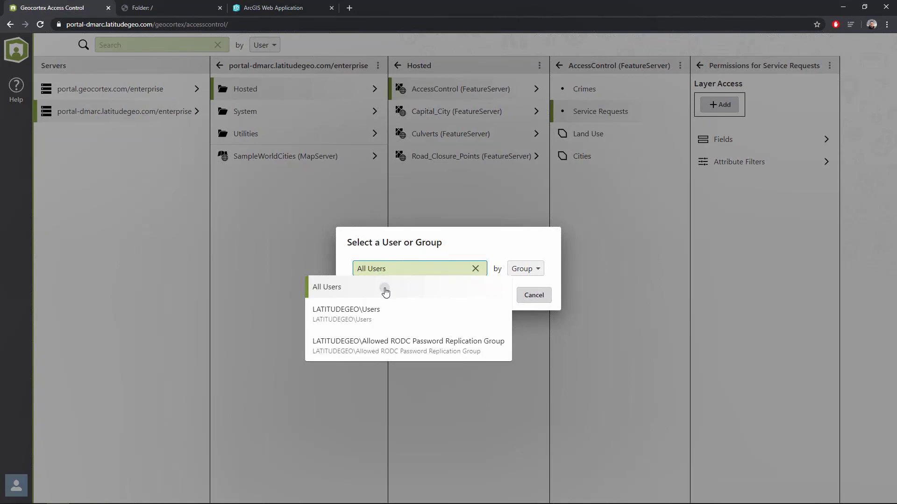
pyautogui.click(385, 292)
pyautogui.press('Return')
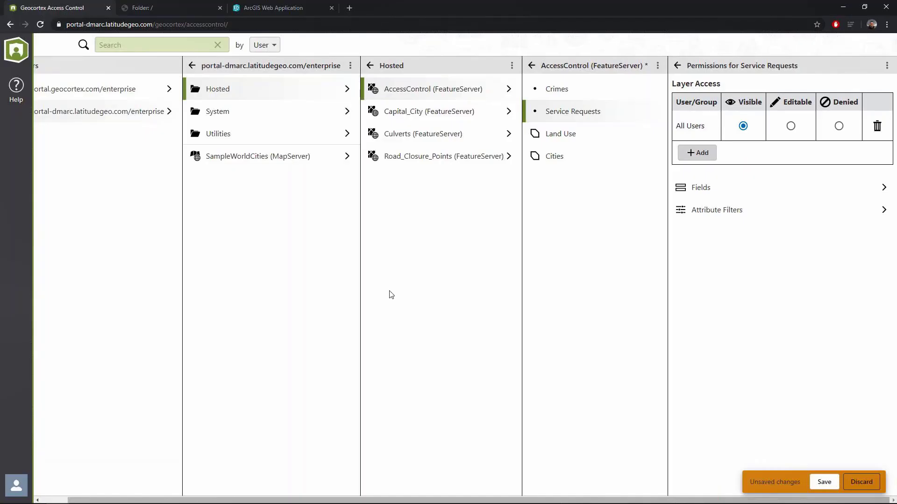
pyautogui.click(838, 126)
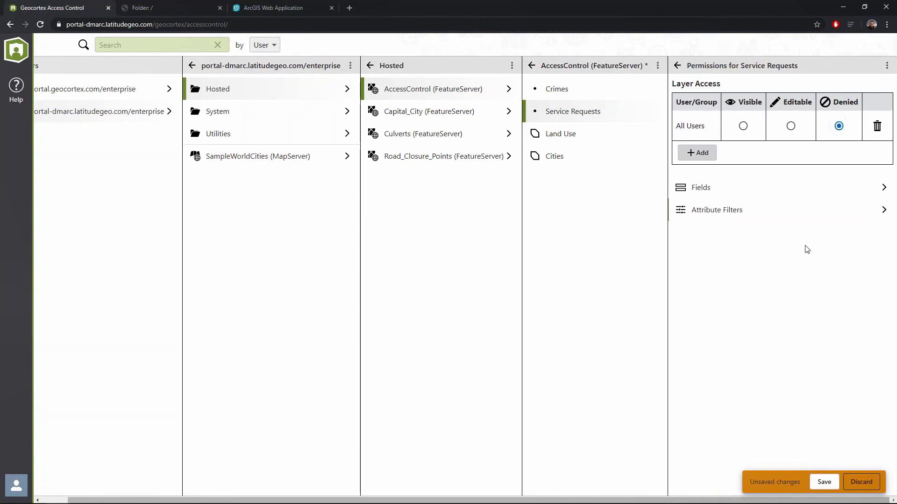
# Save the All Users denial and zoom out the web map to confirm Service Requests points are gone.
pyautogui.click(825, 486)
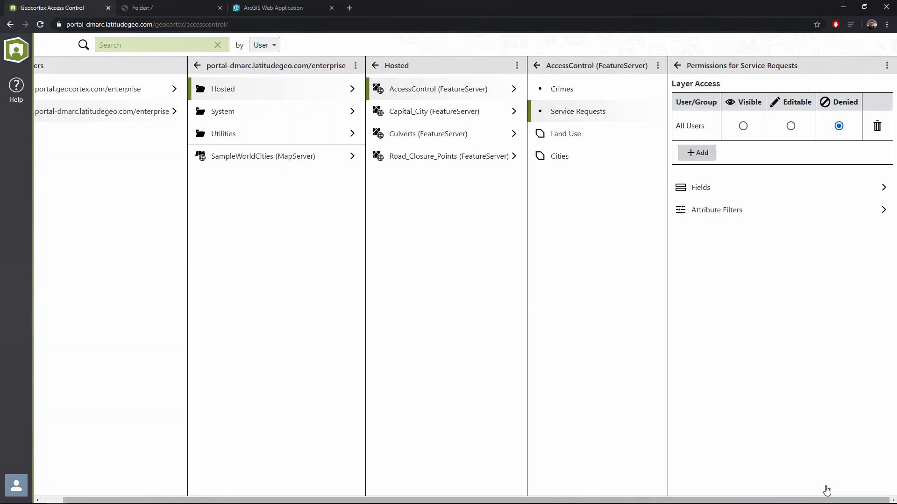
pyautogui.click(262, 7)
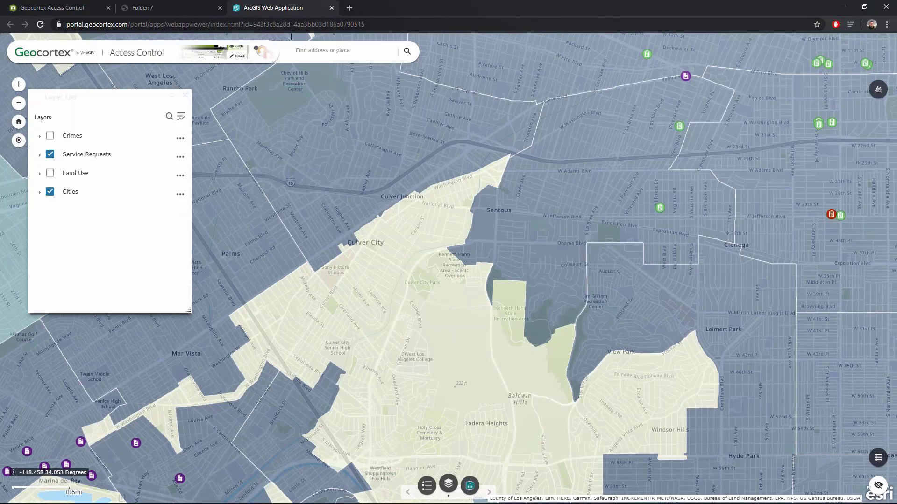
pyautogui.scroll(-1, 542, 286)
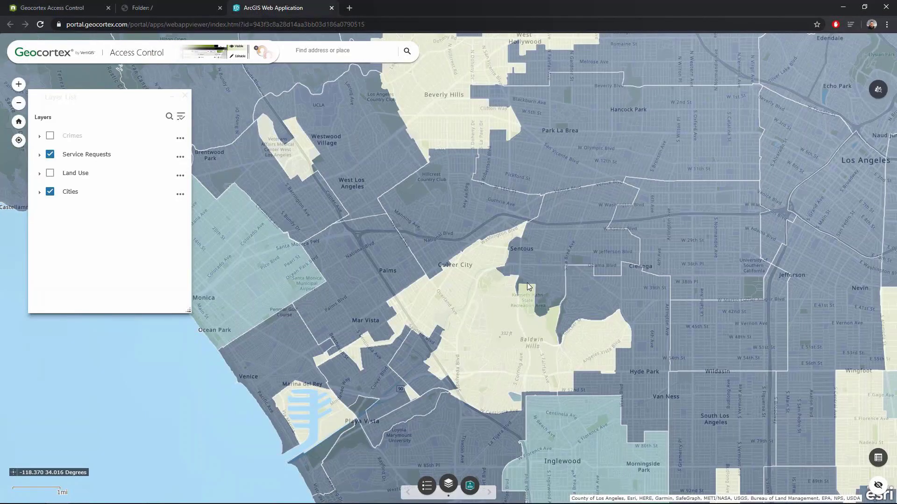
# Delete the All Users layer rule, save, and show the Service Requests fields list.
pyautogui.hotkey('ctrl', 'Tab')
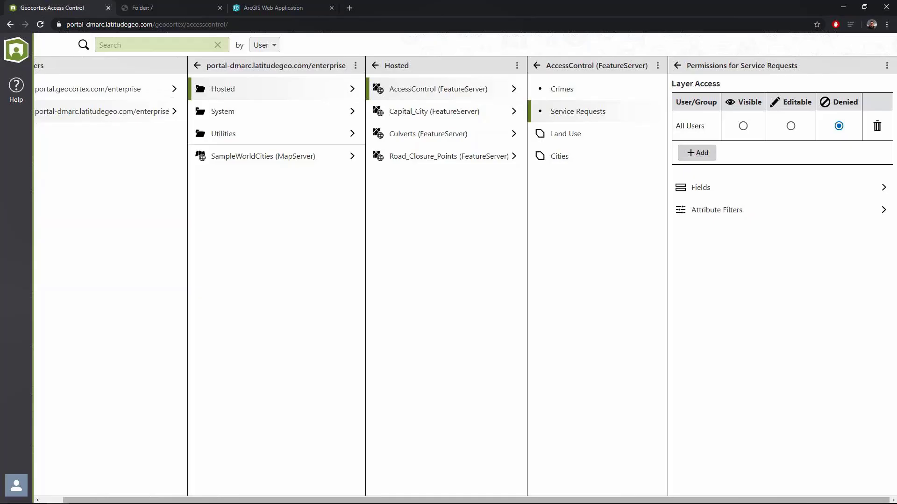
pyautogui.click(877, 126)
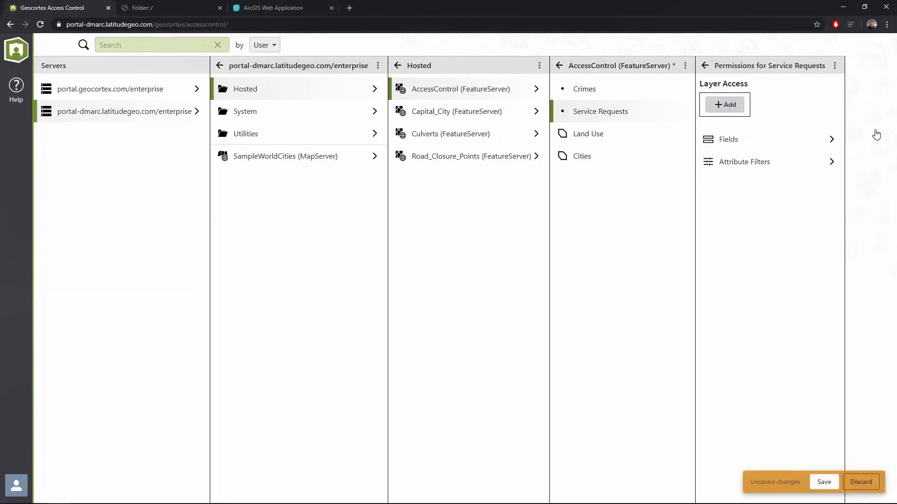
pyautogui.click(824, 482)
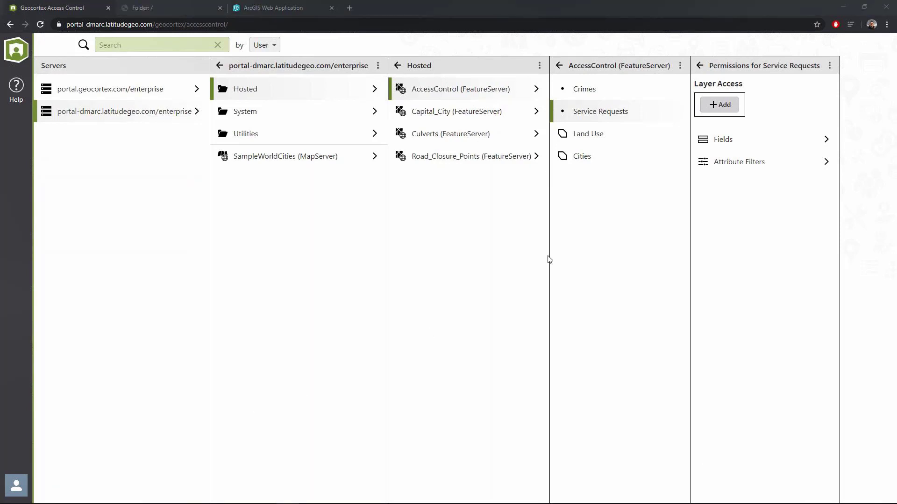
pyautogui.click(713, 144)
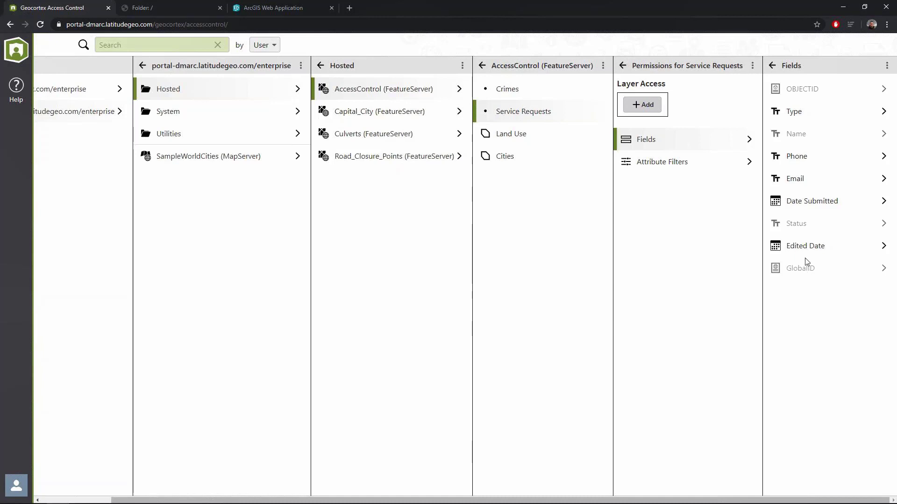
# Deny the All Users group access to the Phone field.
pyautogui.click(802, 162)
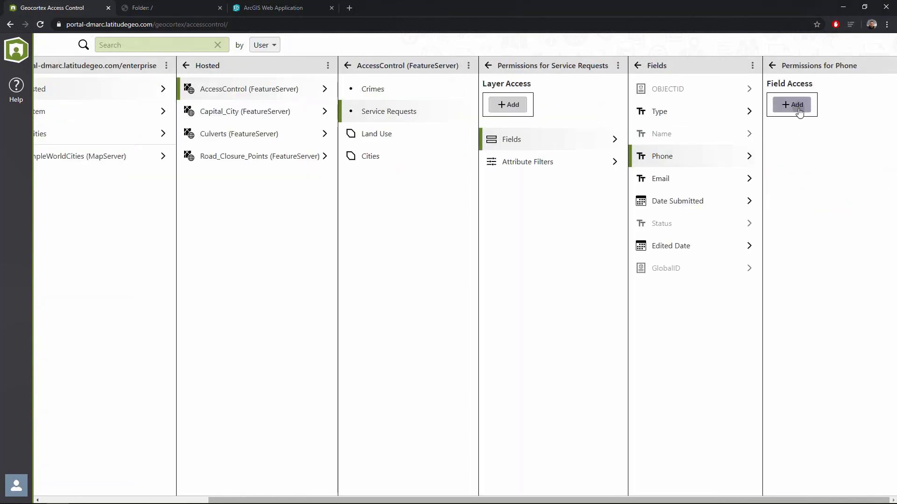
pyautogui.click(799, 113)
pyautogui.write('All Users')
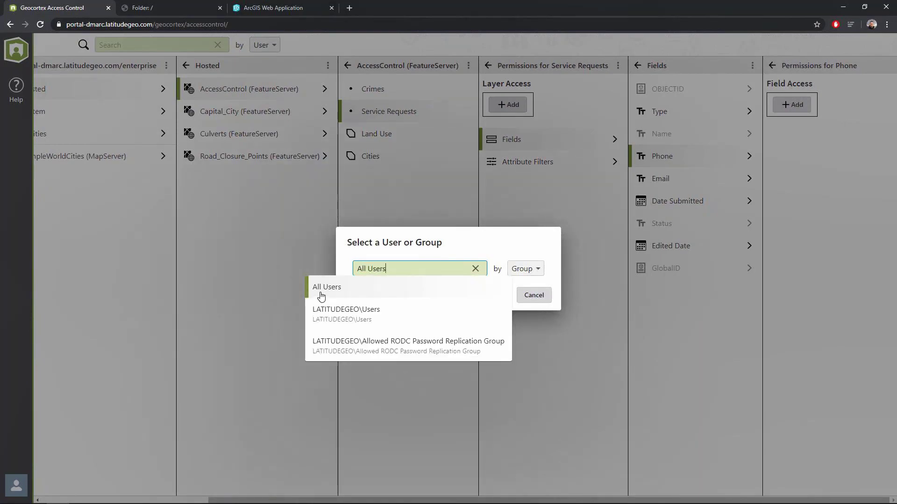
pyautogui.click(322, 289)
pyautogui.click(838, 125)
# Deny All Users access to the Email field as well and save the field permissions.
pyautogui.click(617, 178)
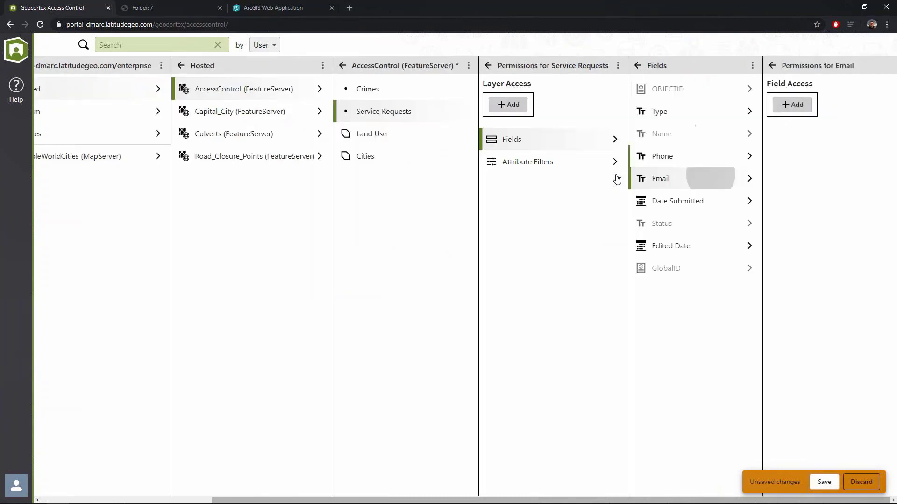
pyautogui.click(788, 105)
pyautogui.write('All')
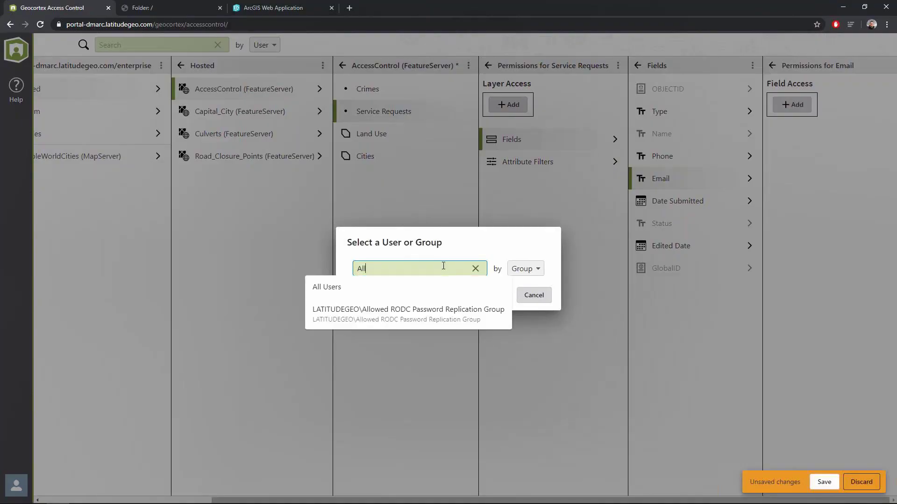
pyautogui.click(410, 289)
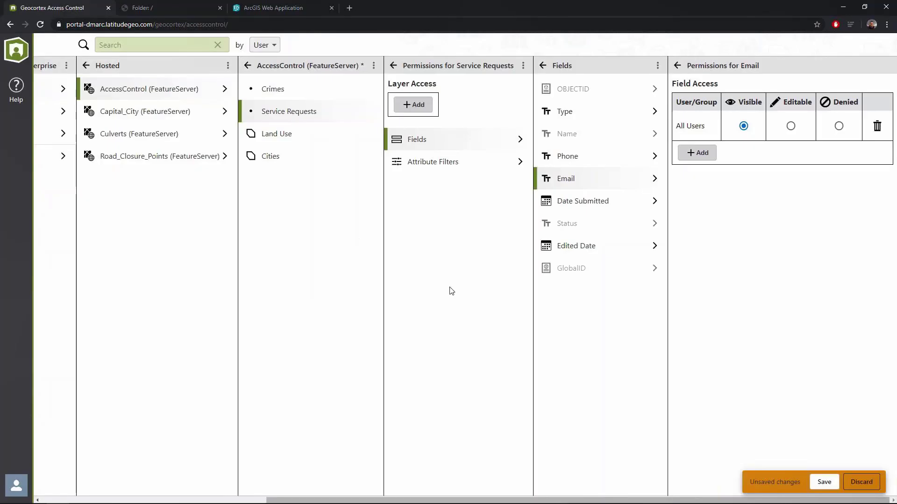
pyautogui.click(839, 127)
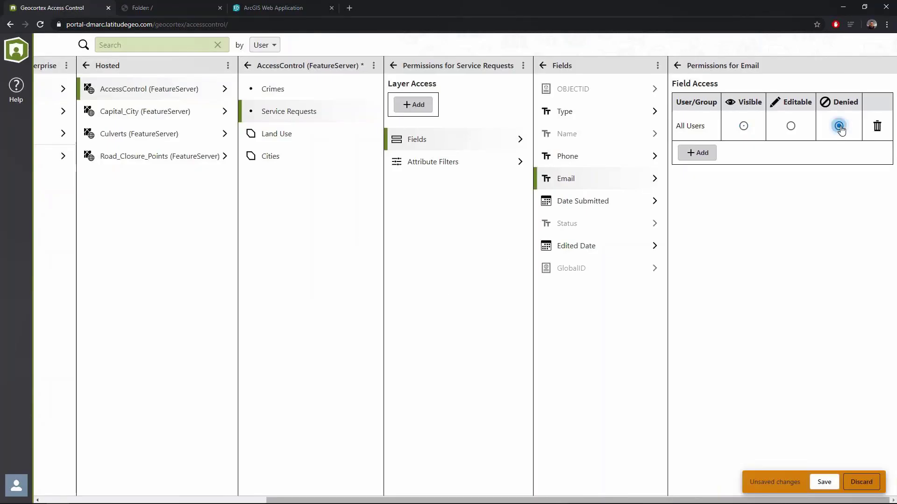
pyautogui.click(823, 483)
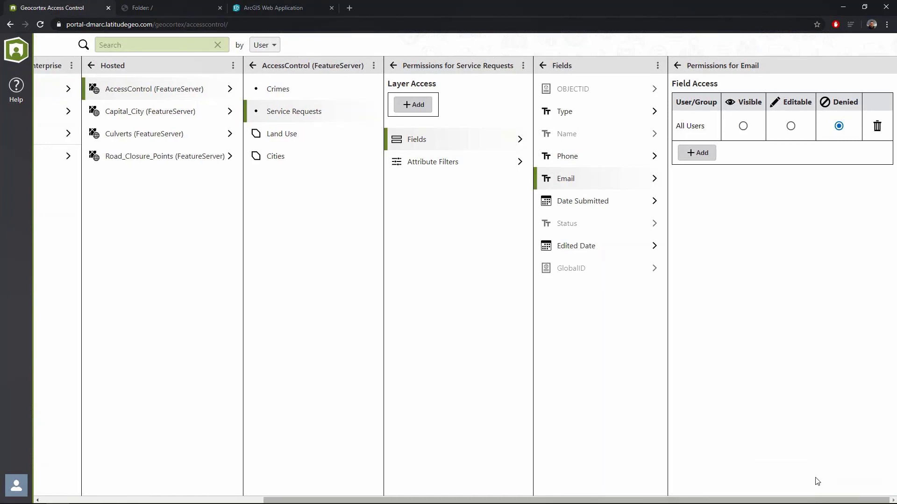
# Open feature 673's pop-up on the map, showing blank Name, Phone and Email values.
pyautogui.click(238, 6)
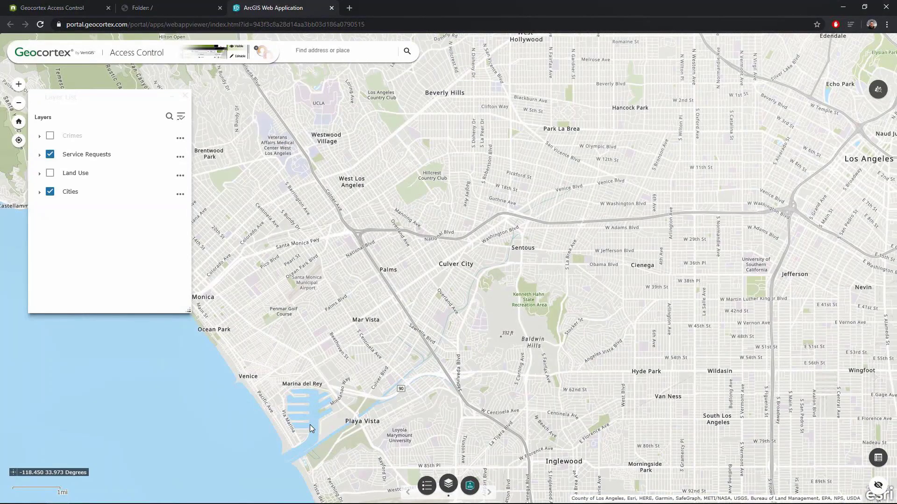
pyautogui.scroll(1, 310, 425)
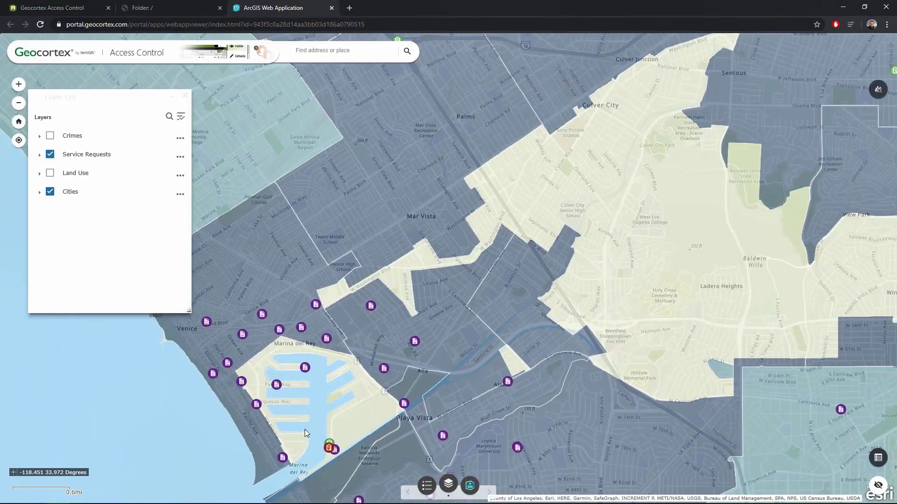
pyautogui.click(305, 367)
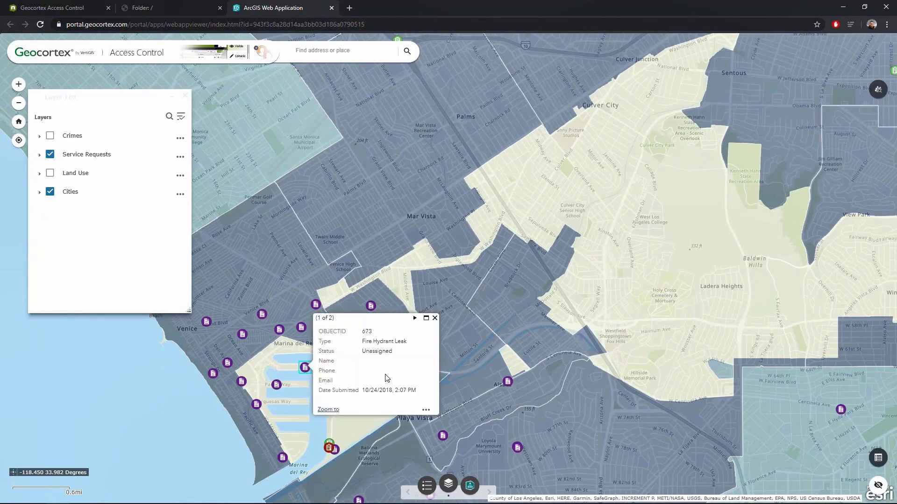
pyautogui.moveTo(340, 380); pyautogui.dragTo(317, 374)
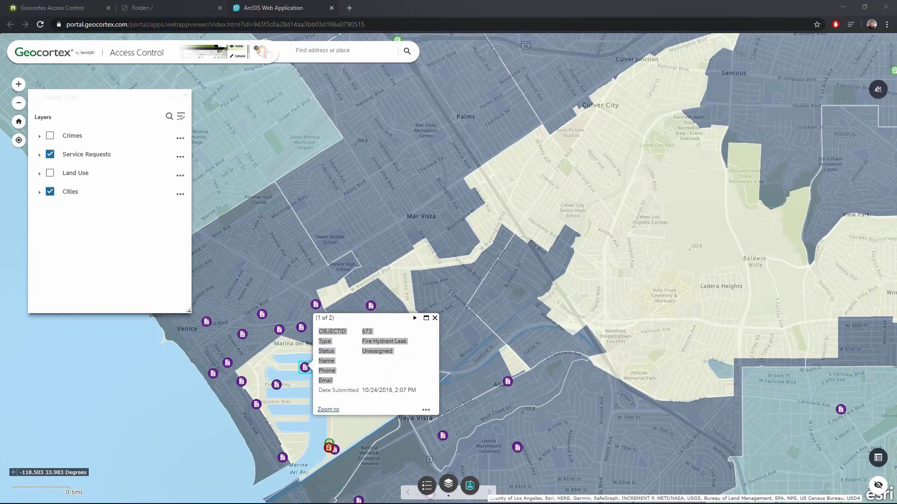
# Check the signed-in user, then close the Current User and Layer List panels.
pyautogui.click(470, 485)
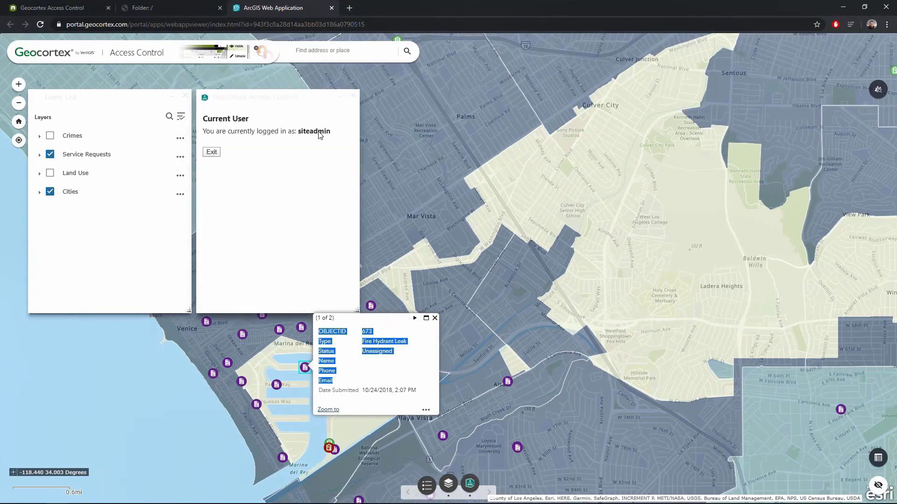
pyautogui.doubleClick(319, 133)
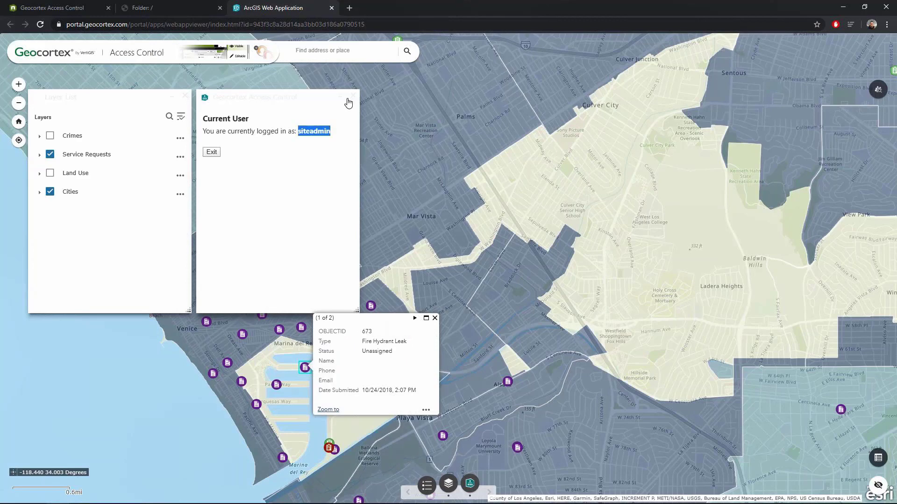
pyautogui.click(352, 96)
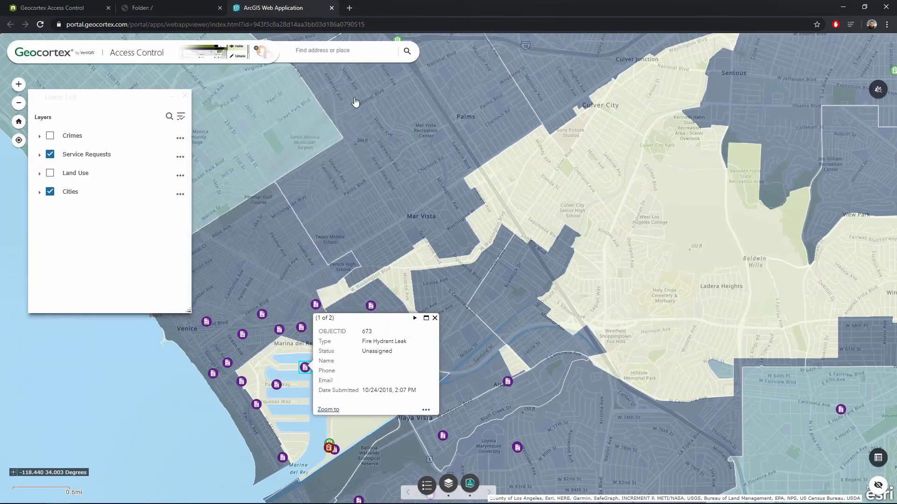
pyautogui.click(184, 97)
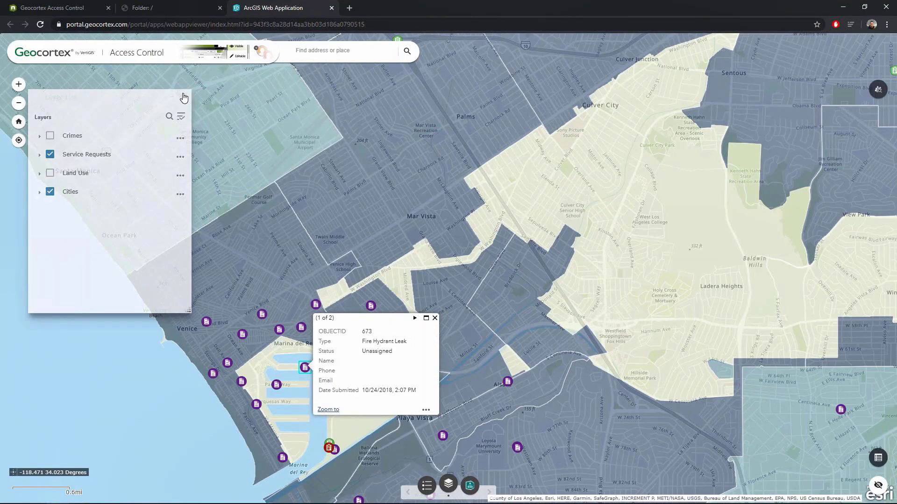
# Add Technical Sales, found by searching users for 'site', to the Phone field as Visible.
pyautogui.click(78, 9)
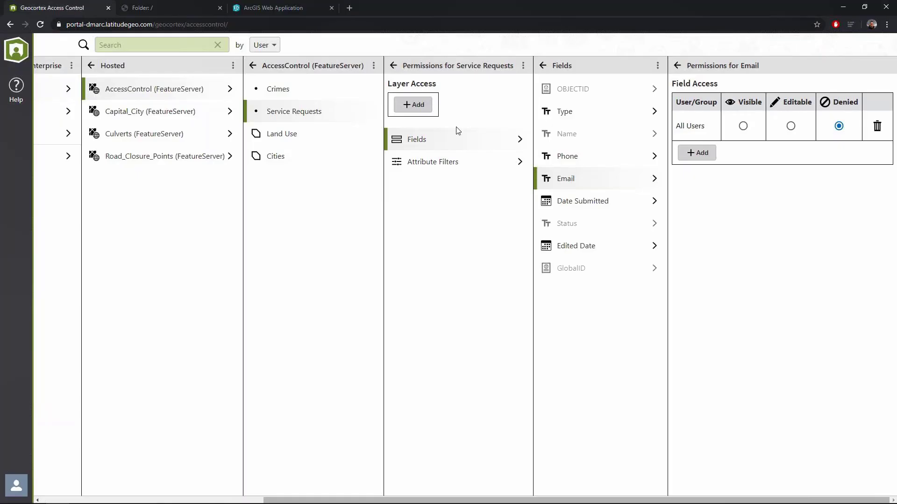
pyautogui.click(568, 162)
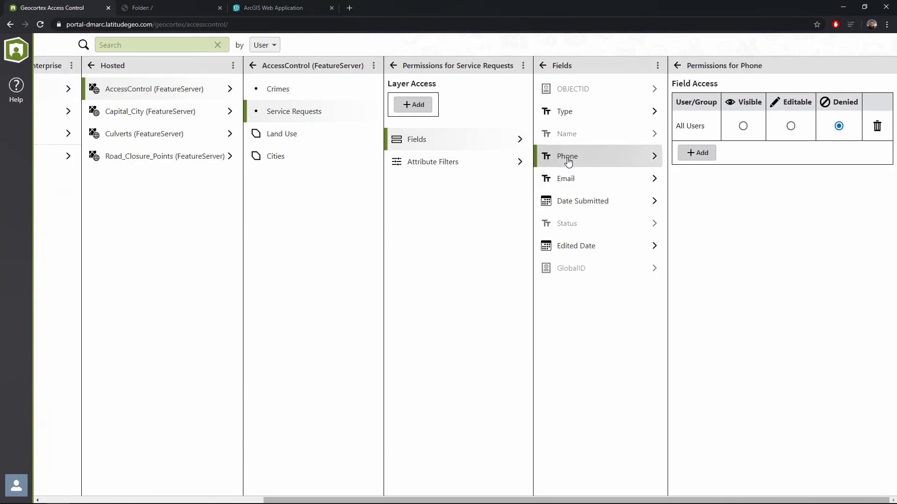
pyautogui.click(693, 154)
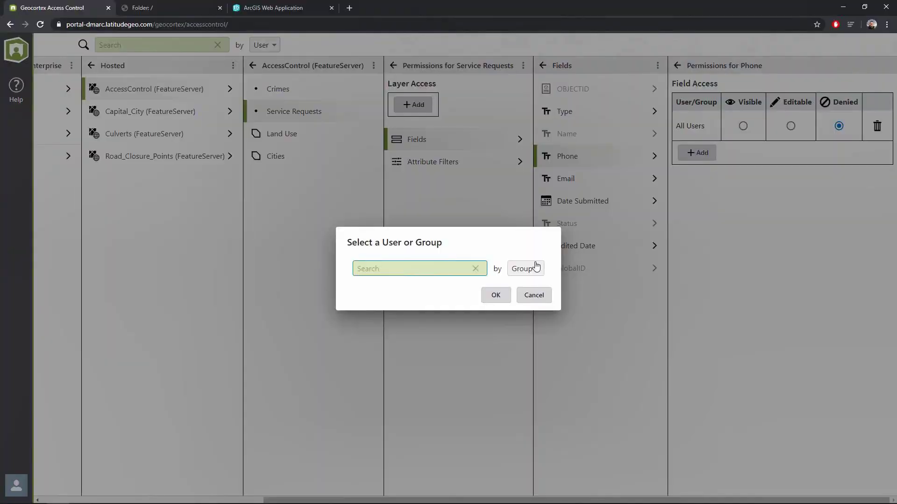
pyautogui.click(533, 268)
pyautogui.click(523, 247)
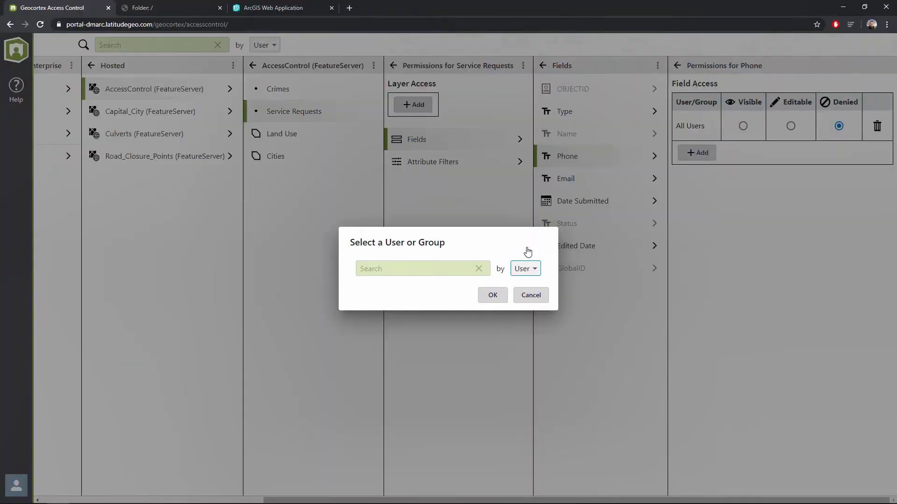
pyautogui.click(467, 274)
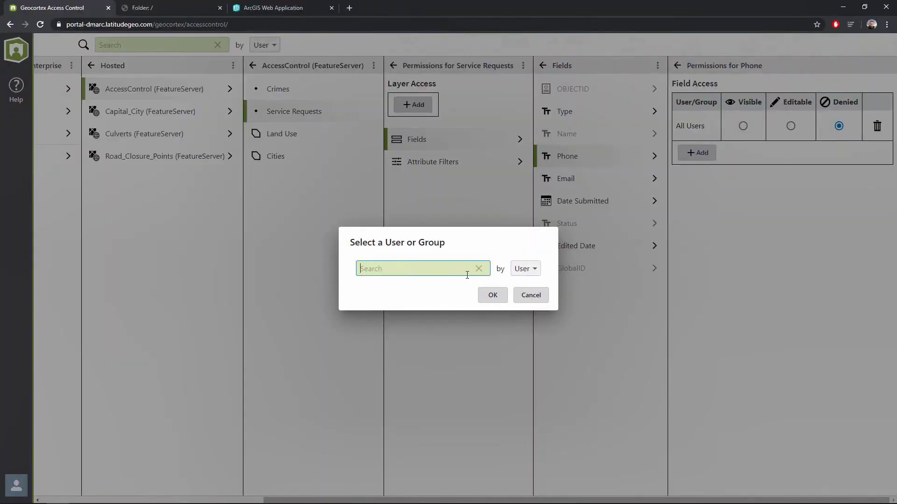
pyautogui.write('site')
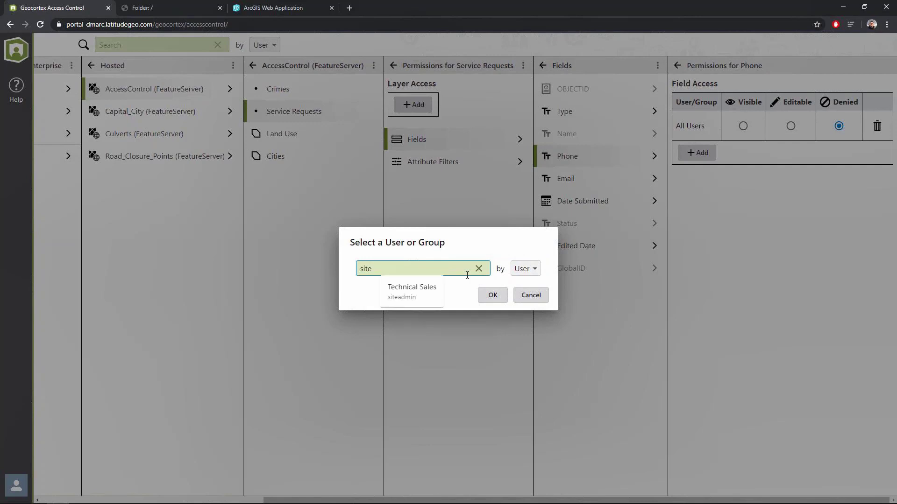
pyautogui.click(412, 291)
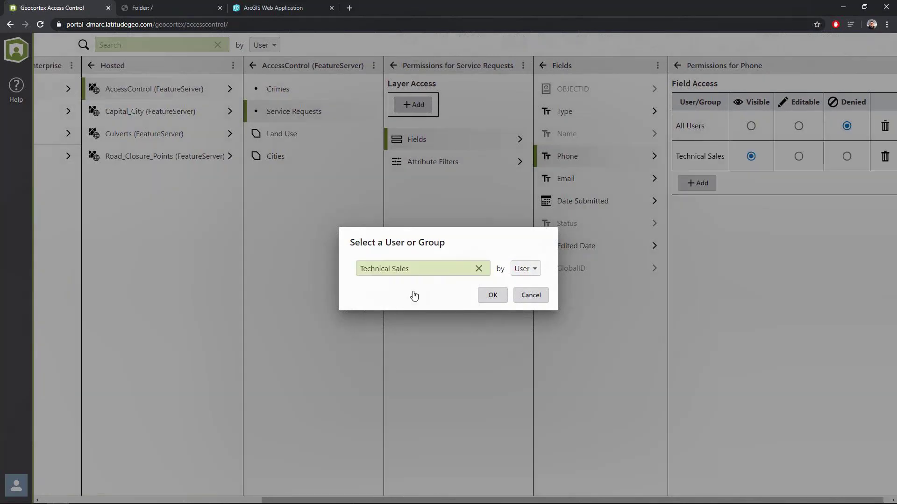
pyautogui.press('Return')
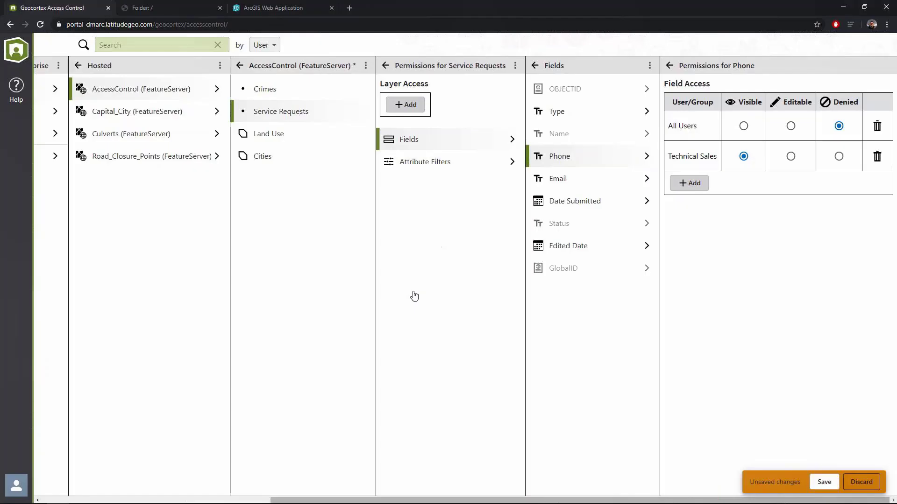
pyautogui.click(743, 156)
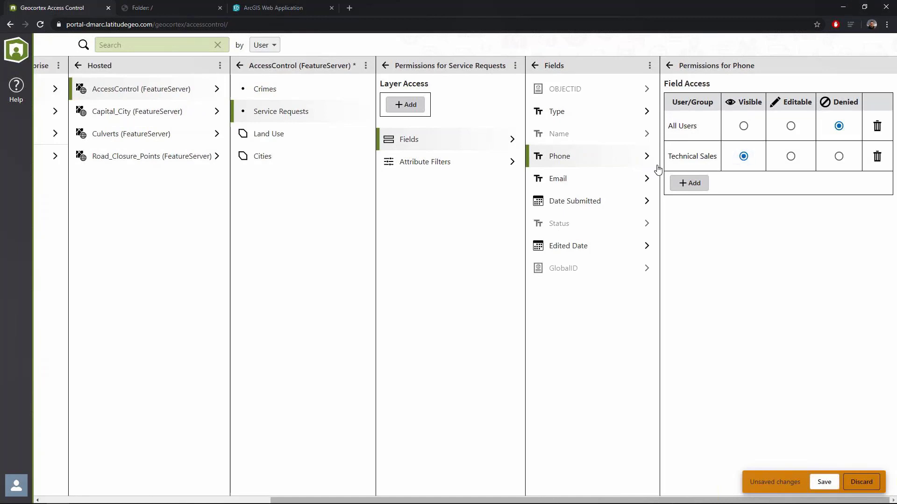
# Make the Email field visible to Technical Sales too, and save.
pyautogui.click(624, 181)
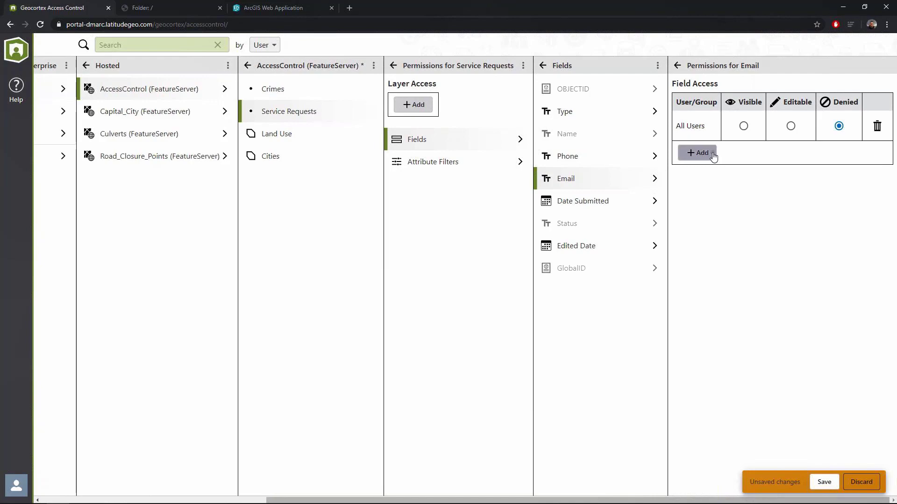
pyautogui.click(698, 153)
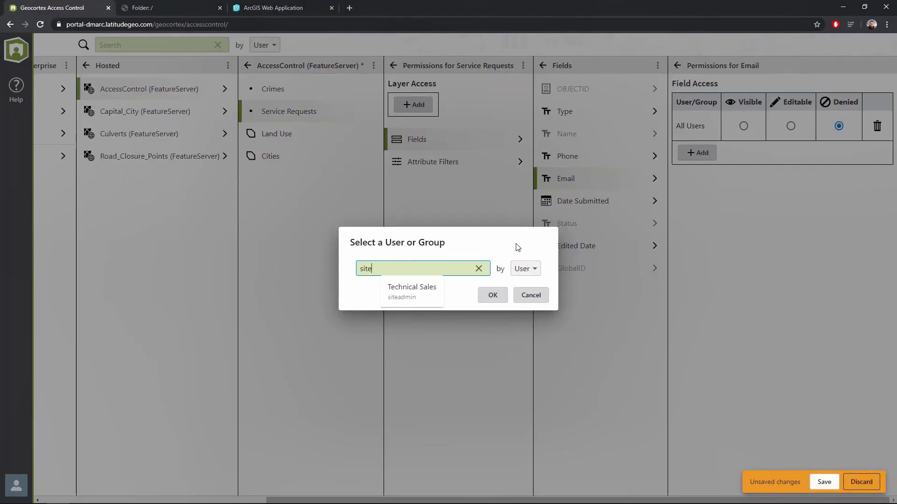
pyautogui.click(419, 290)
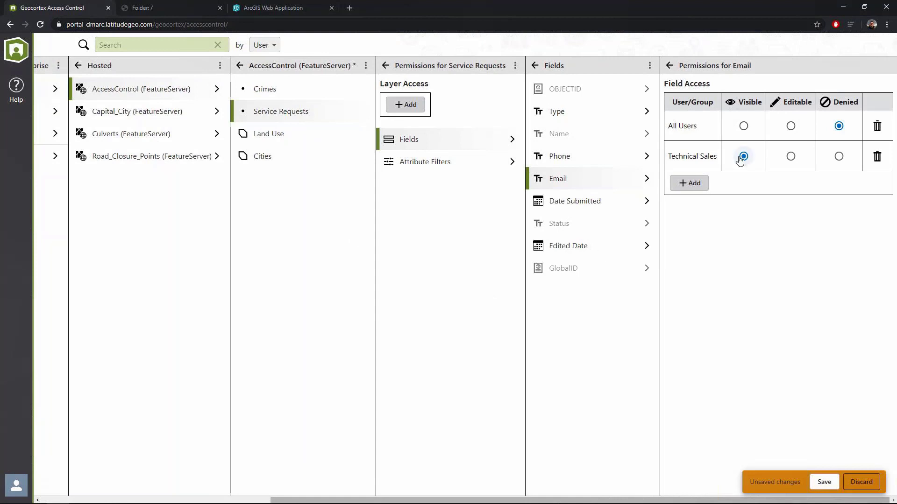
pyautogui.click(824, 483)
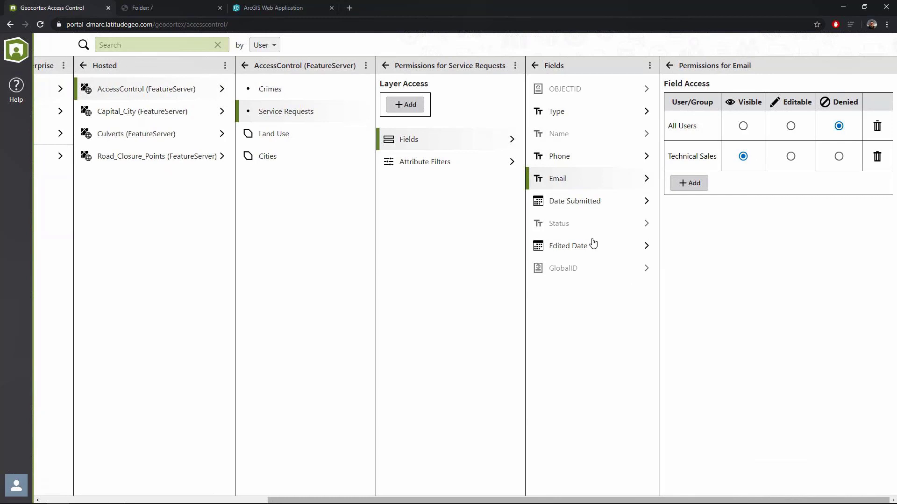
# Open feature 689's pop-up on the web map to confirm Phone and Email values appear, then return.
pyautogui.click(302, 9)
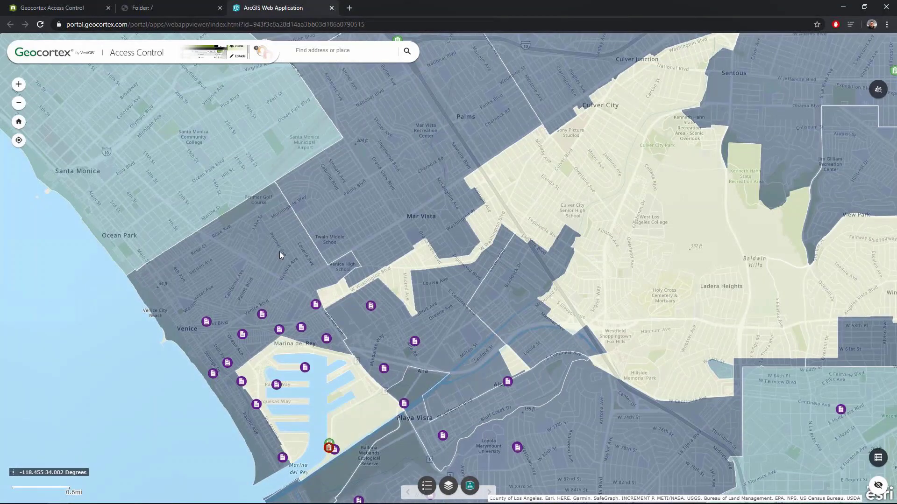
pyautogui.scroll(1, 279, 331)
pyautogui.click(279, 330)
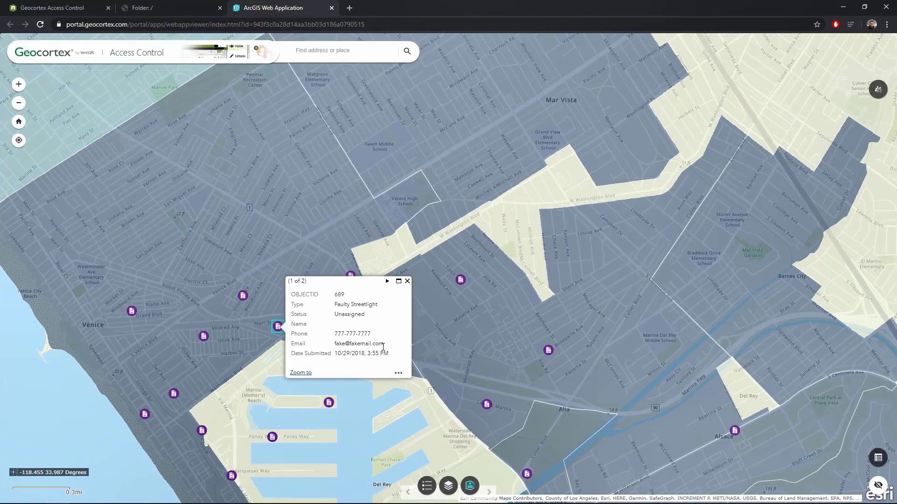
pyautogui.click(67, 8)
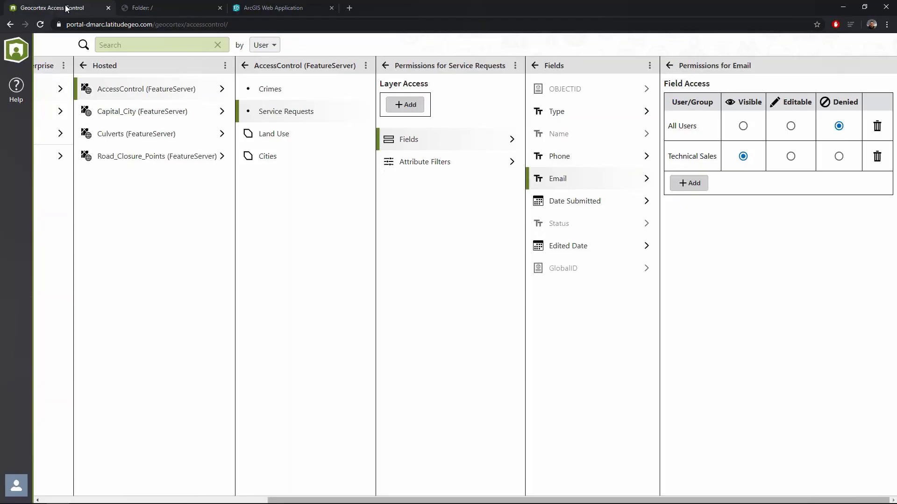
# Add a Technical Sales attribute filter with condition Status = 'Unassigned' and save it.
pyautogui.click(443, 167)
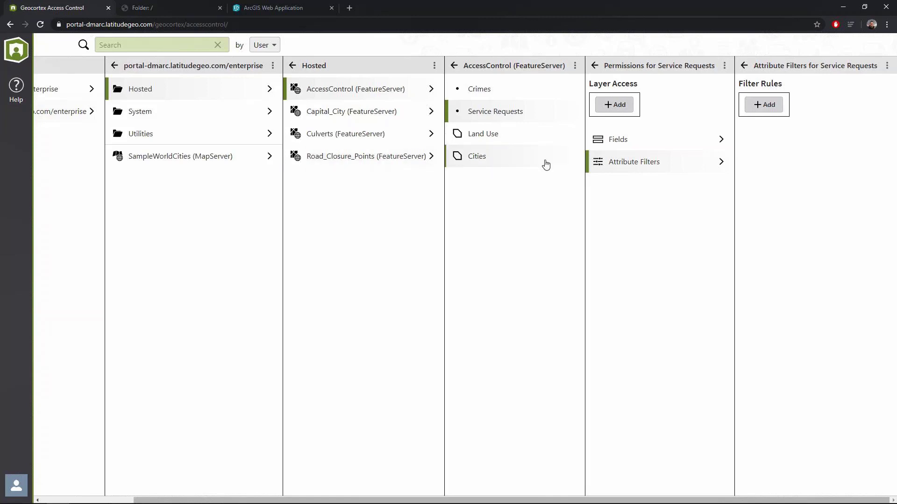
pyautogui.click(768, 106)
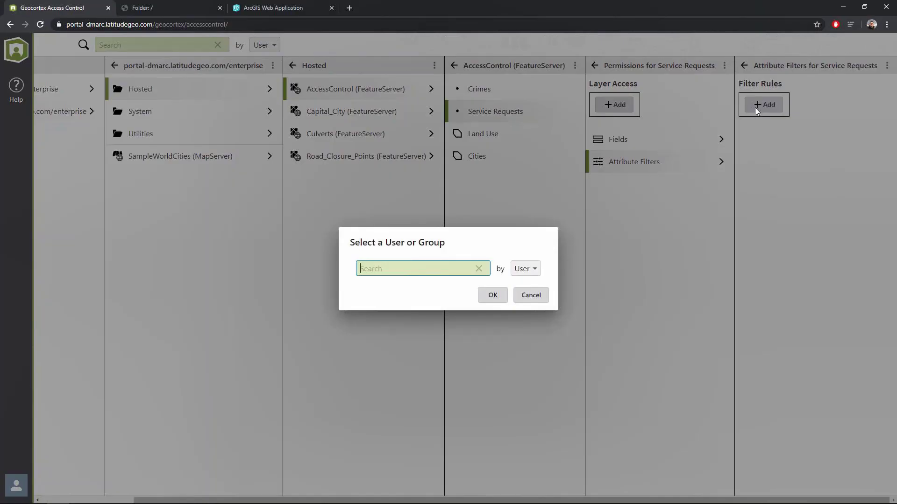
pyautogui.write('site')
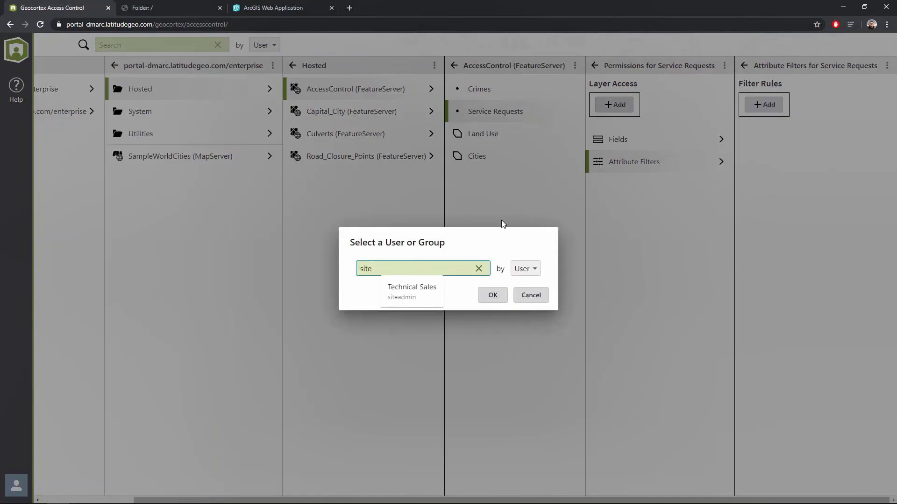
pyautogui.click(413, 293)
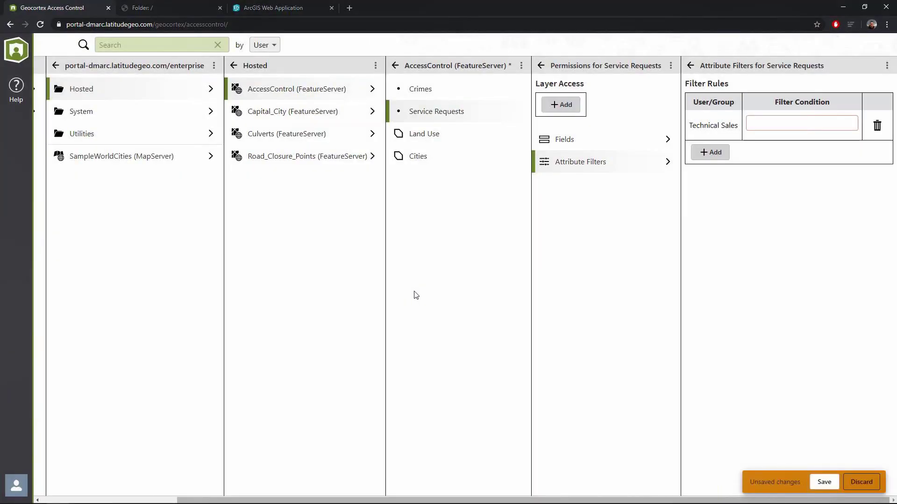
pyautogui.click(753, 122)
pyautogui.write('Sta')
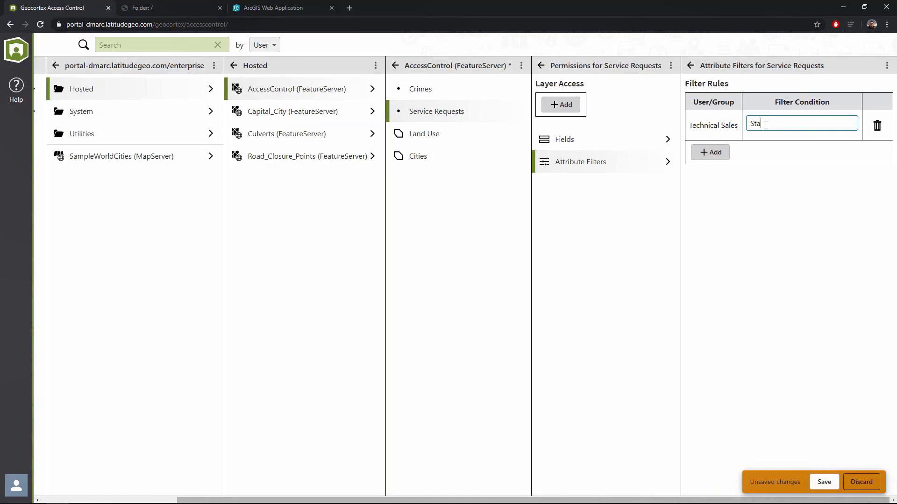
pyautogui.write("tus = 'Unassigned'")
pyautogui.click(821, 485)
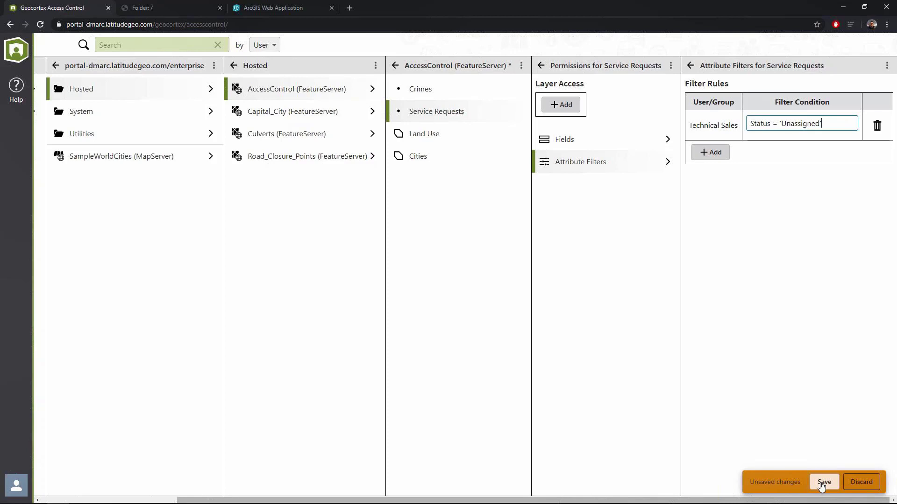
pyautogui.click(823, 483)
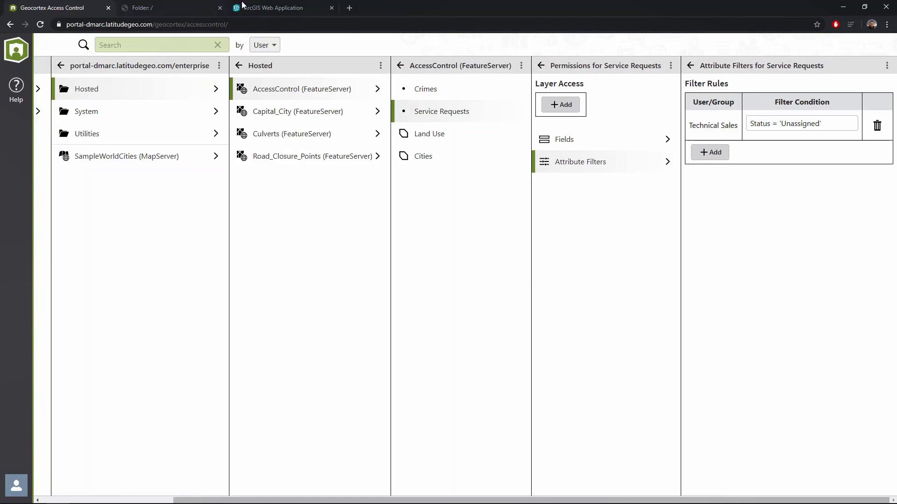
# Zoom out on the web map to check which Service Requests points remain near Venice and Marina del Rey.
pyautogui.click(262, 8)
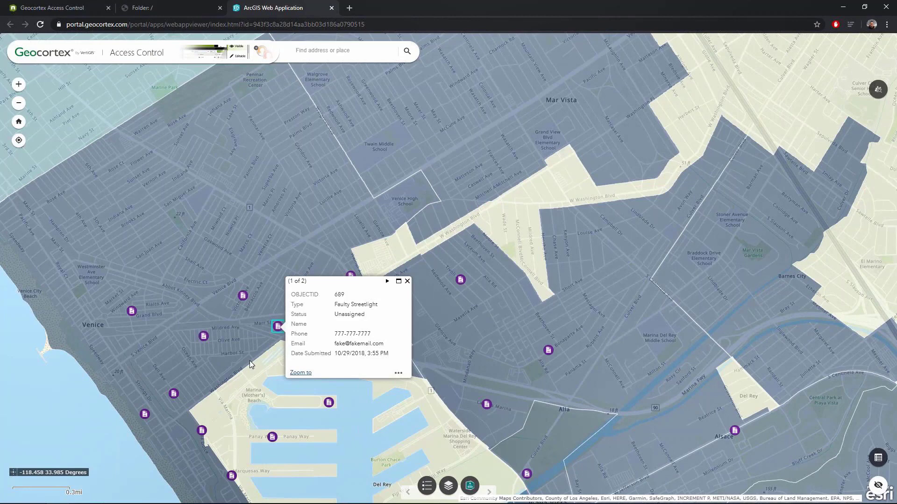
pyautogui.scroll(-1, 250, 364)
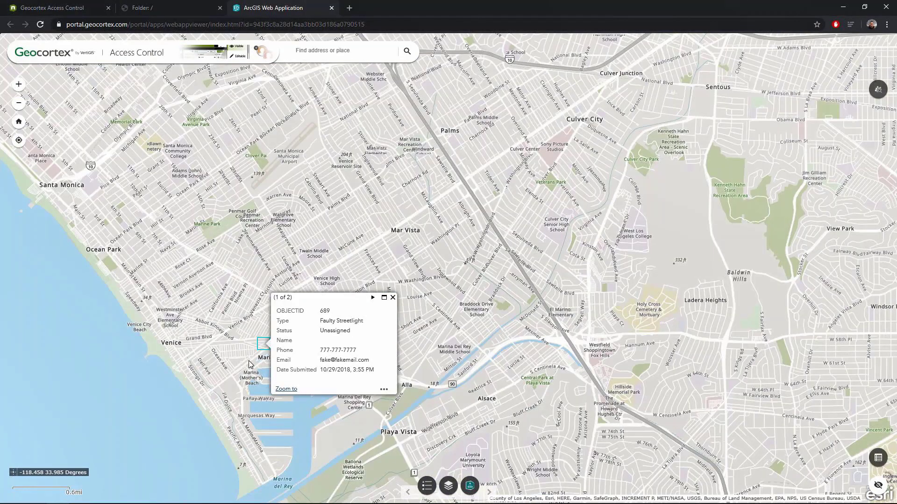
pyautogui.scroll(-1, 390, 330)
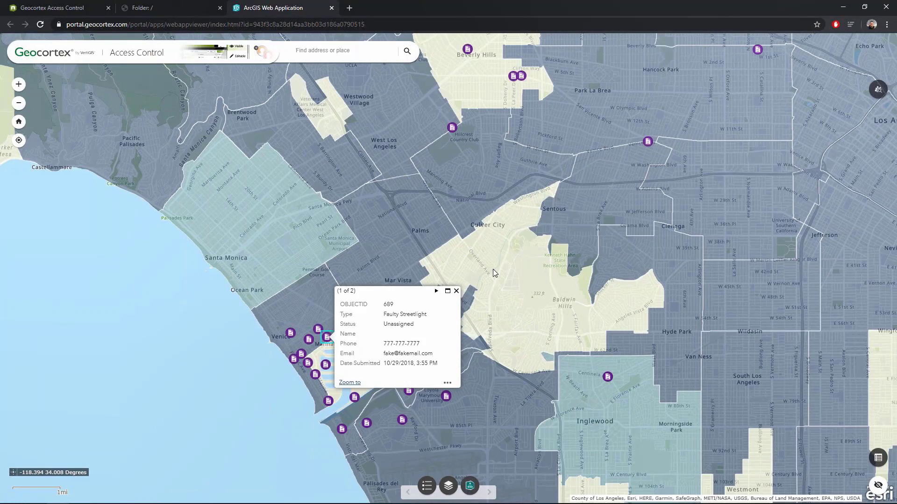
# Go back to Geocortex Access Control, showing the Status = 'Unassigned' filter for Technical Sales.
pyautogui.click(73, 8)
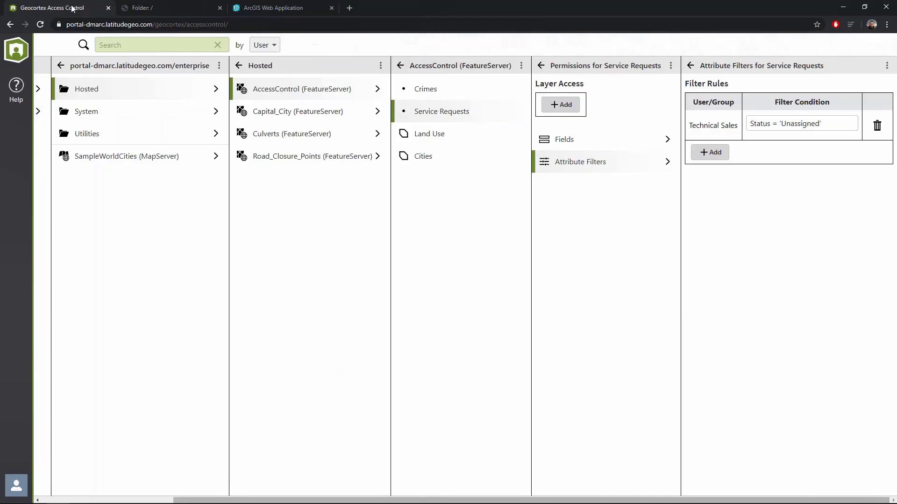